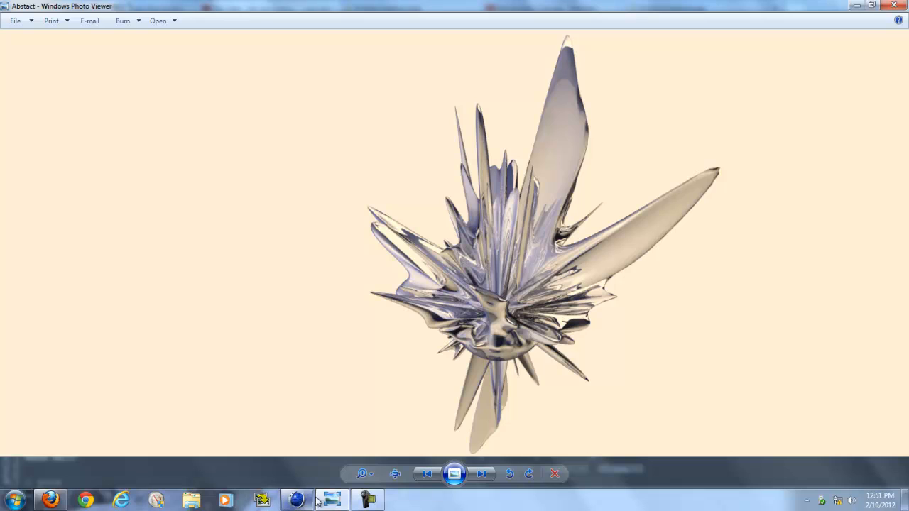
- Switch to CINEMA 4D and set the render output size to 1280 x 720 pixels
mouse_move(323, 501)
click(298, 501)
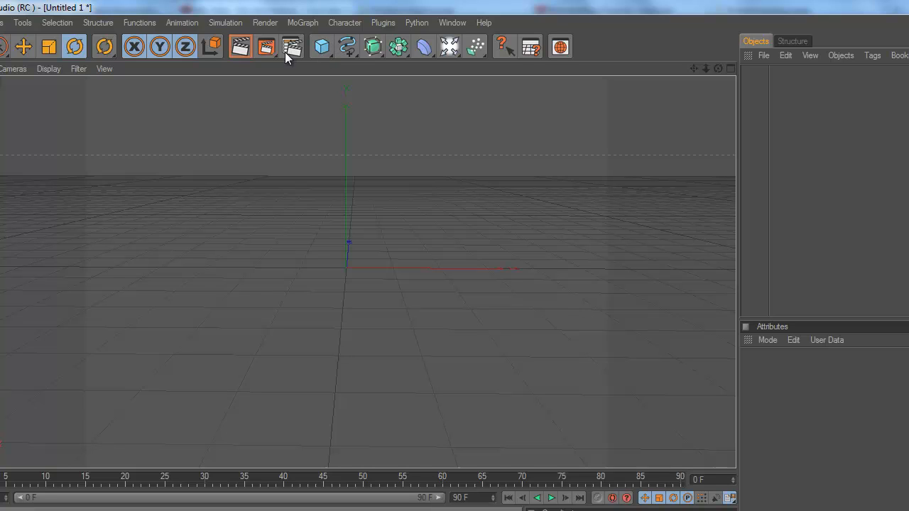
click(285, 52)
click(74, 53)
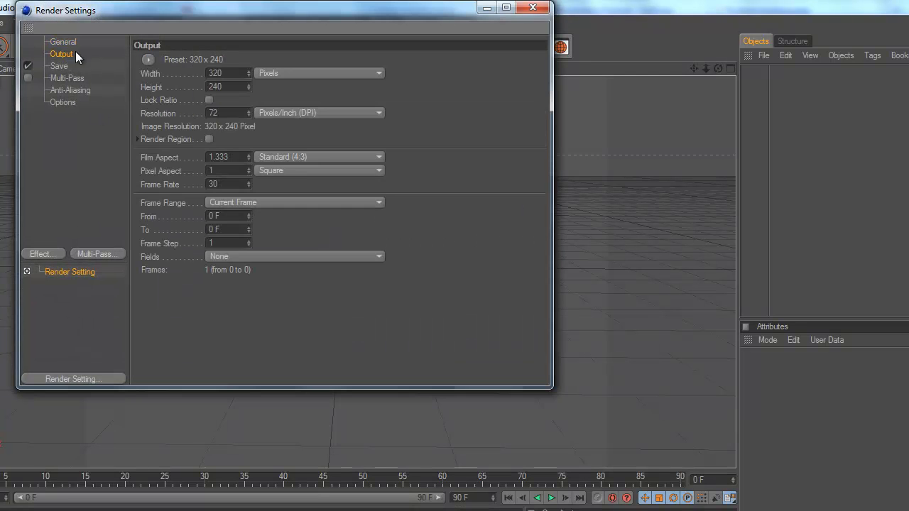
double_click(220, 73)
key(Tab)
text(7)
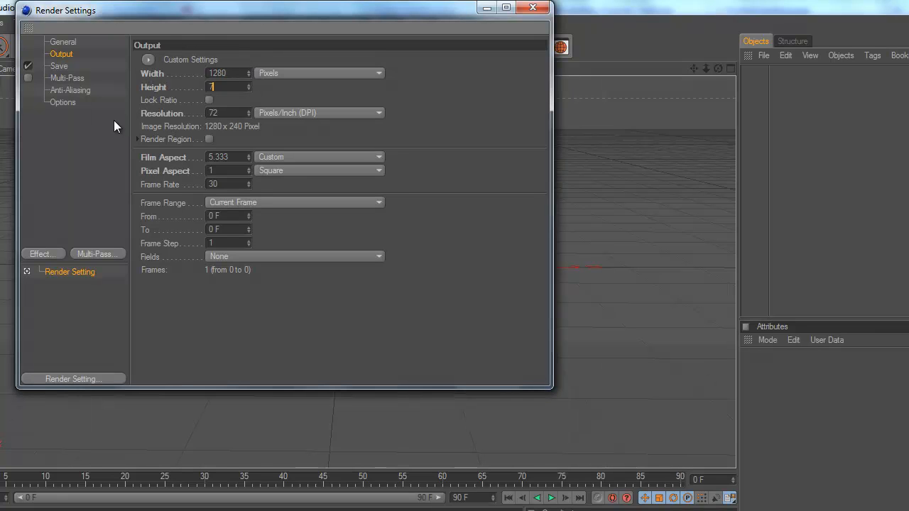
text(20)
- Set render anti-aliasing to Best with the Animation filter and close the render settings
click(54, 66)
click(65, 78)
click(69, 90)
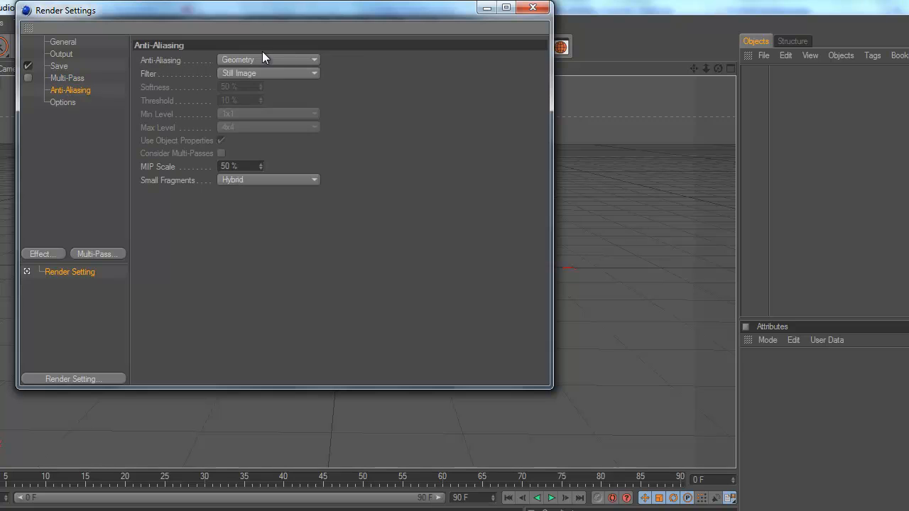
click(266, 60)
click(265, 100)
click(260, 73)
click(255, 100)
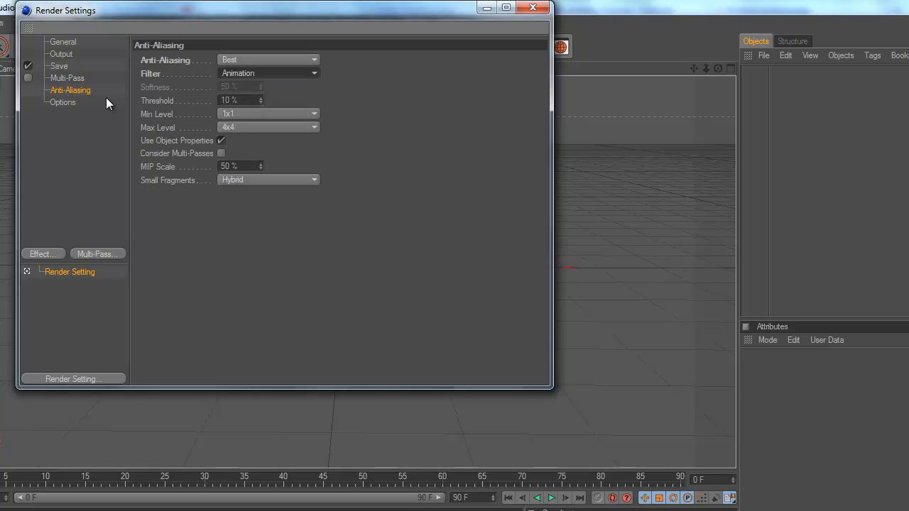
click(70, 102)
click(532, 7)
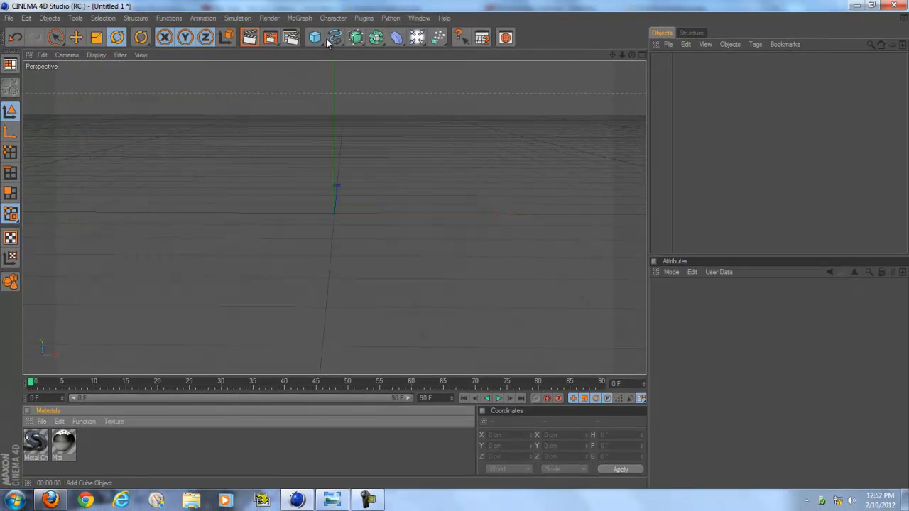
- Add a sphere to the scene and nest a Displacer deformer under it
drag(313, 34, 319, 2)
drag(314, 38, 407, 50)
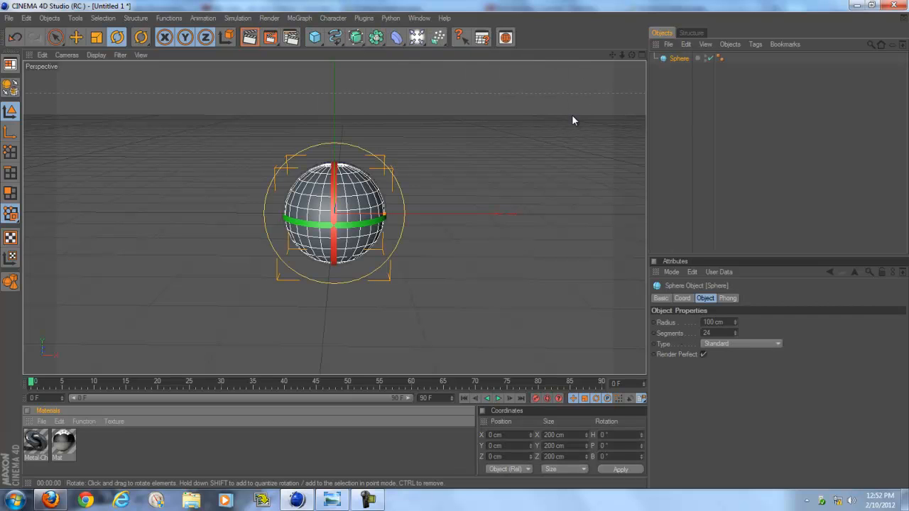
drag(631, 55, 453, 244)
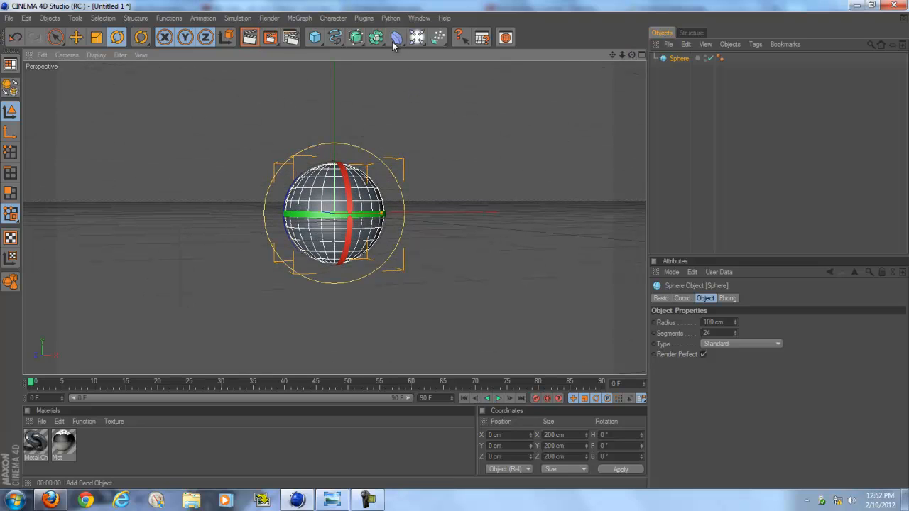
click(398, 38)
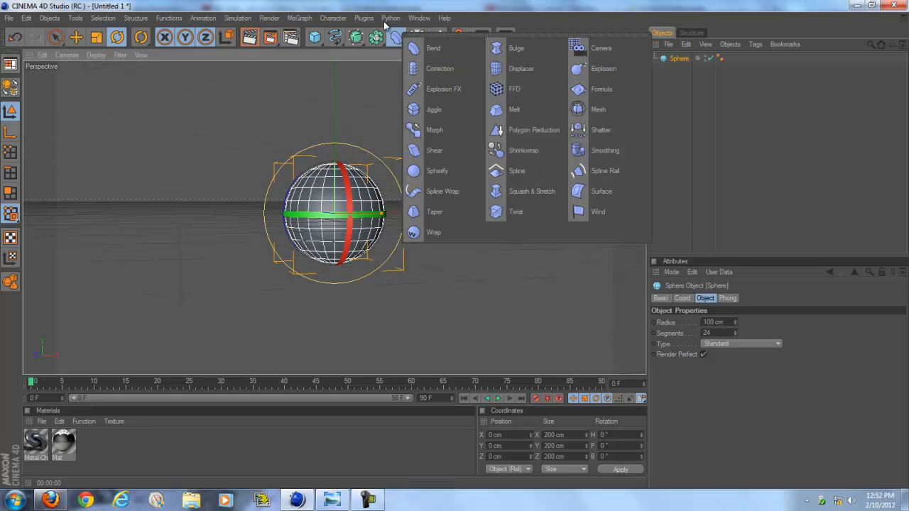
click(519, 71)
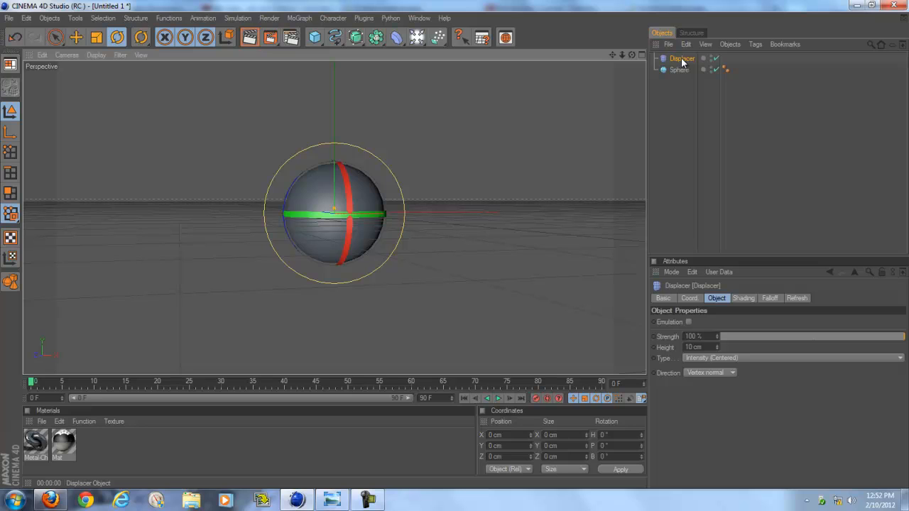
mouse_move(682, 60)
mouse_down()
mouse_move(684, 86)
mouse_move(682, 64)
mouse_up()
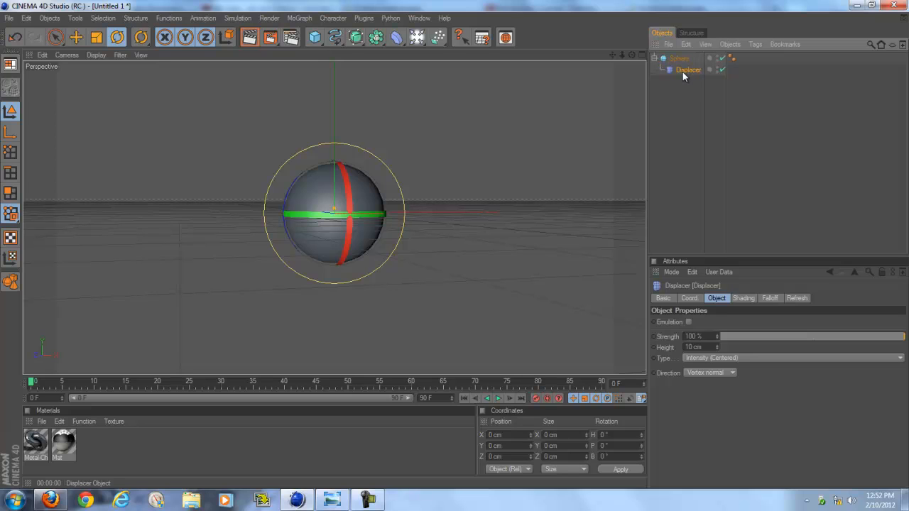
- Assign a Noise shader to the Displacer's shading and preview-render the sphere
click(743, 298)
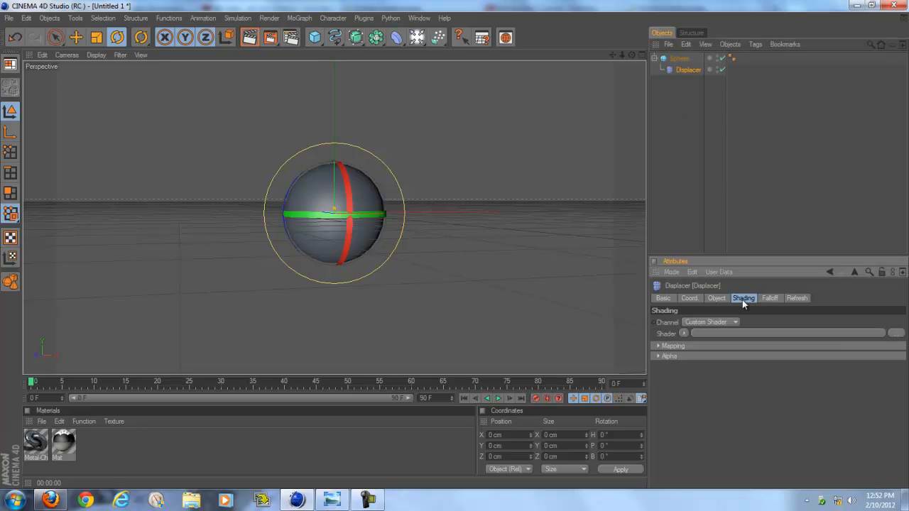
click(684, 333)
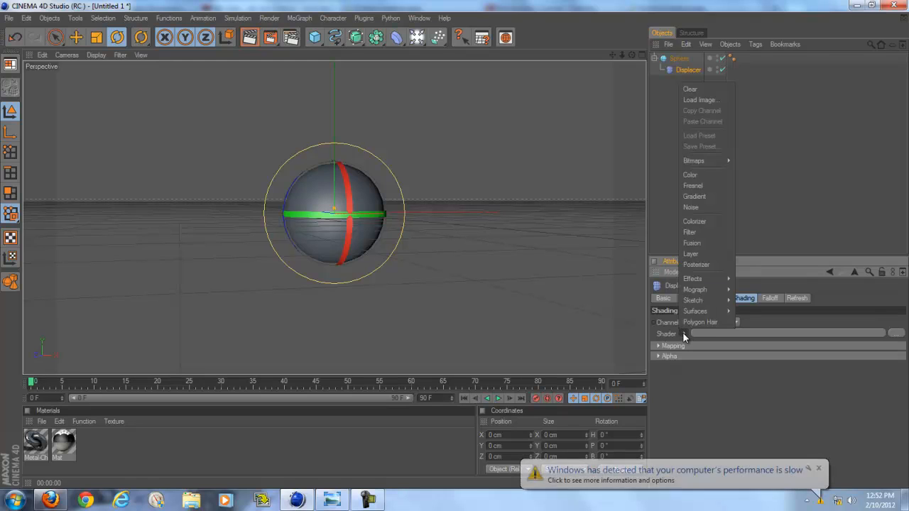
click(702, 206)
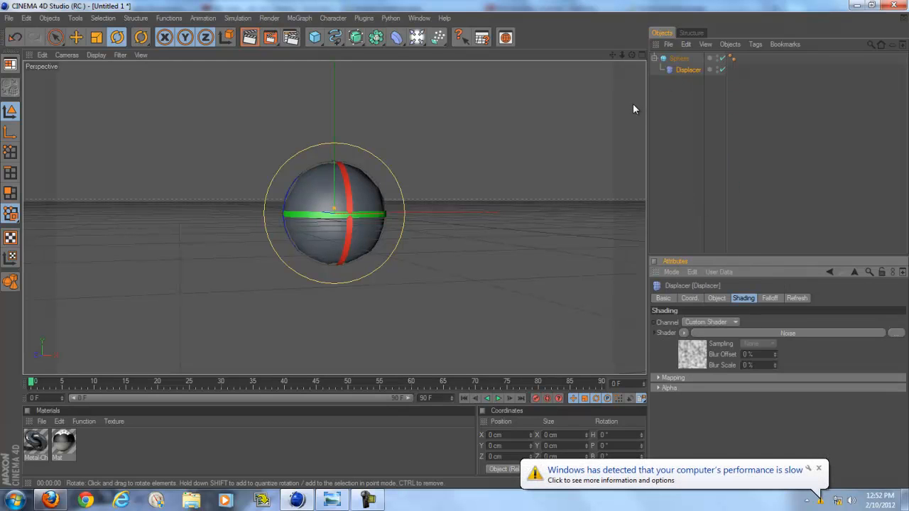
drag(632, 54, 458, 244)
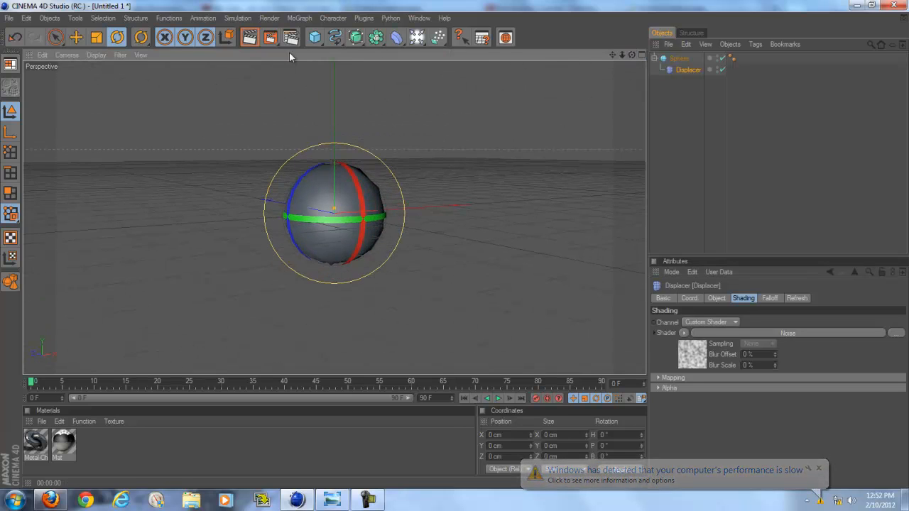
click(250, 36)
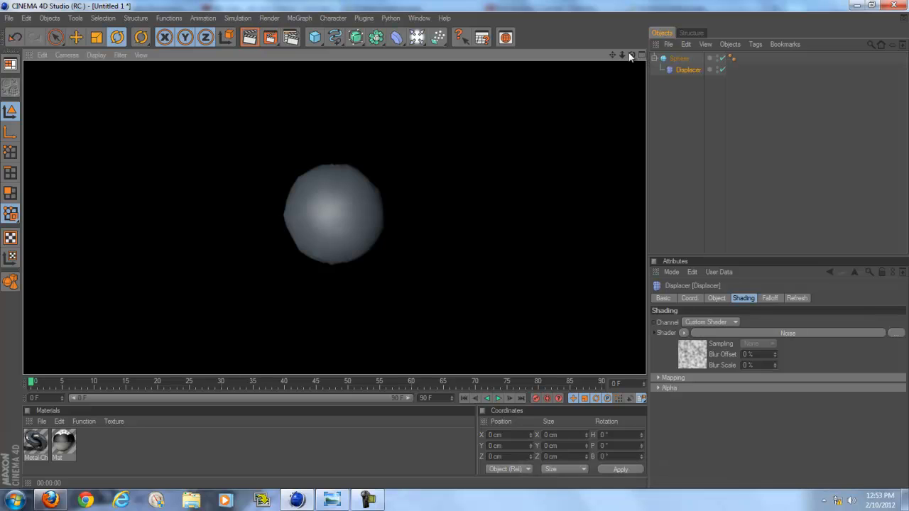
drag(632, 55, 462, 244)
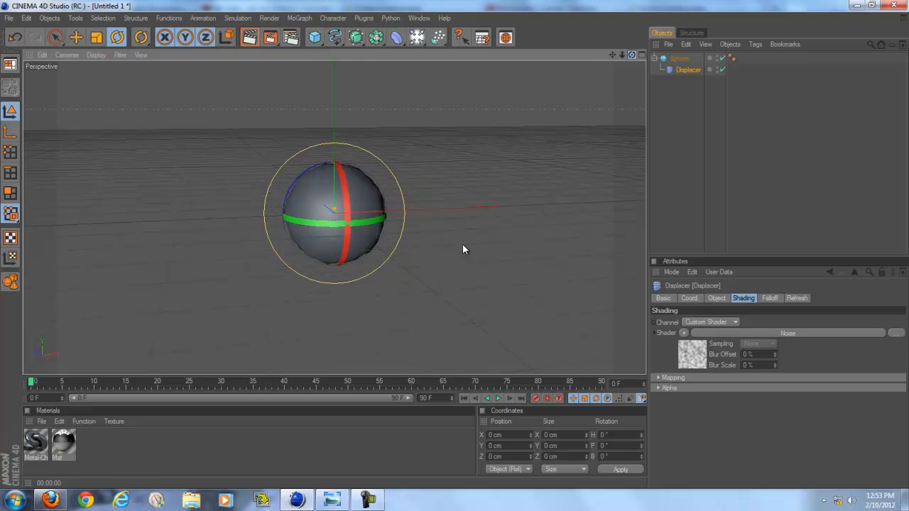
- Set the Displacer's falloff shape to Box
click(771, 299)
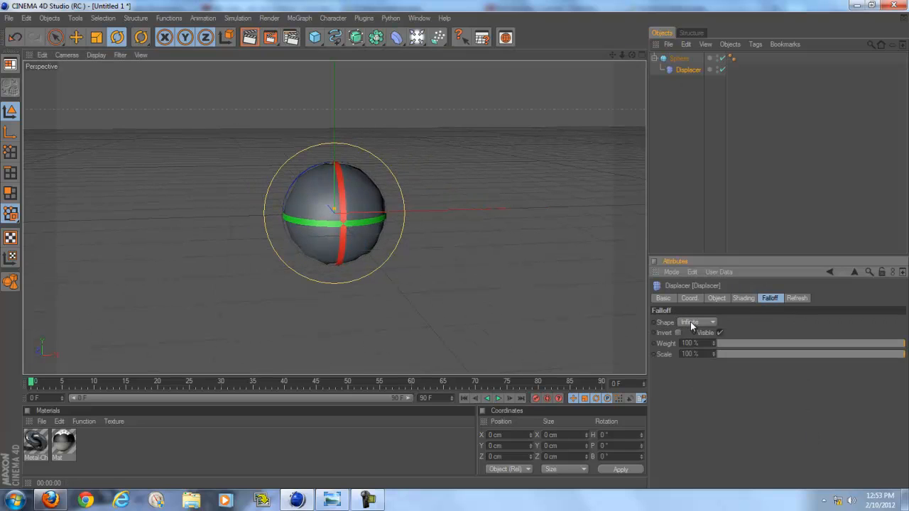
click(692, 324)
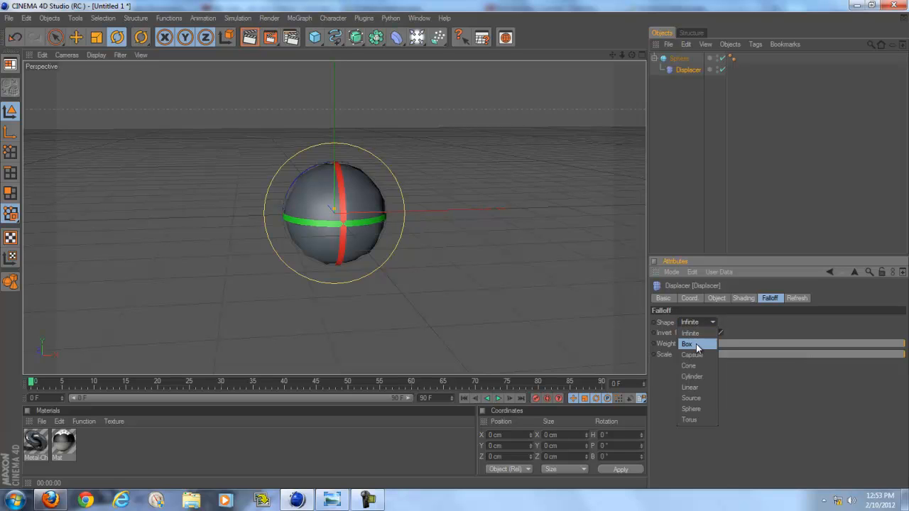
click(688, 345)
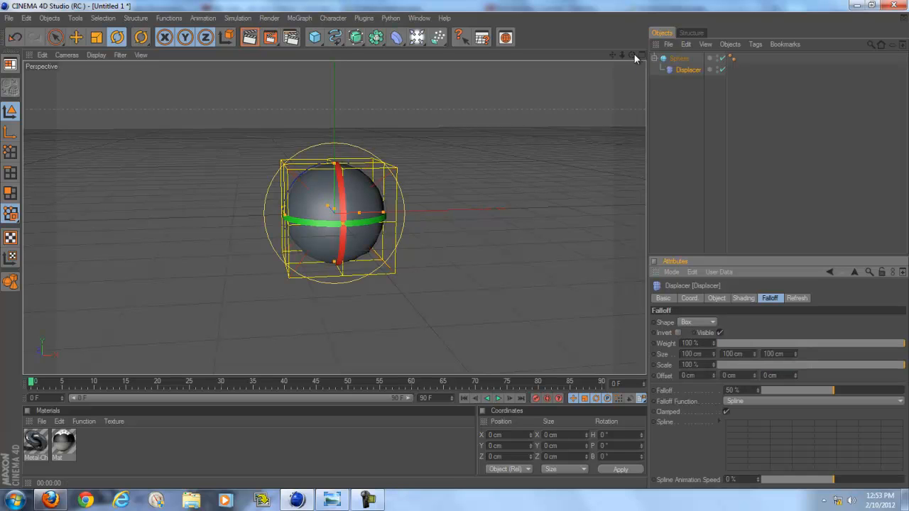
drag(632, 55, 456, 249)
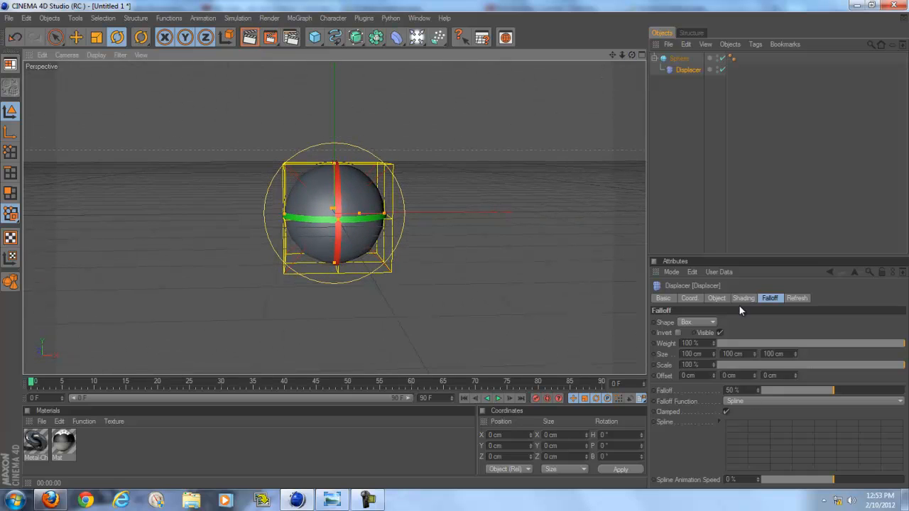
- Set the Displacer's strength to 286% and height to 230 cm, and preview-render the spiky shape
click(713, 299)
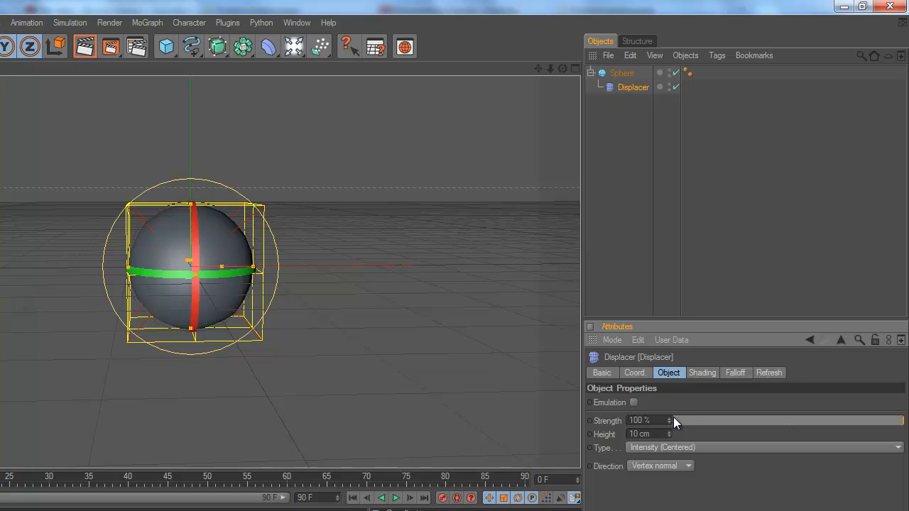
drag(669, 419, 665, 382)
drag(667, 434, 667, 416)
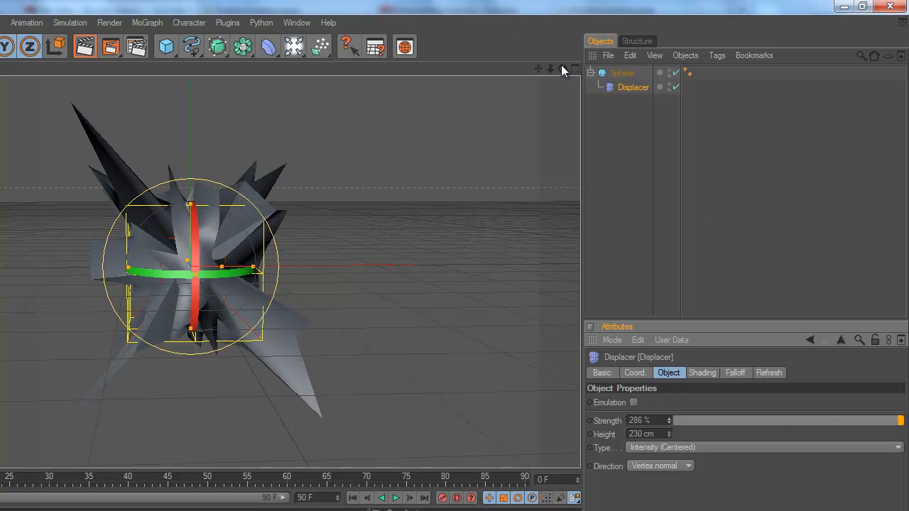
drag(562, 68, 377, 288)
key(ctrl+r)
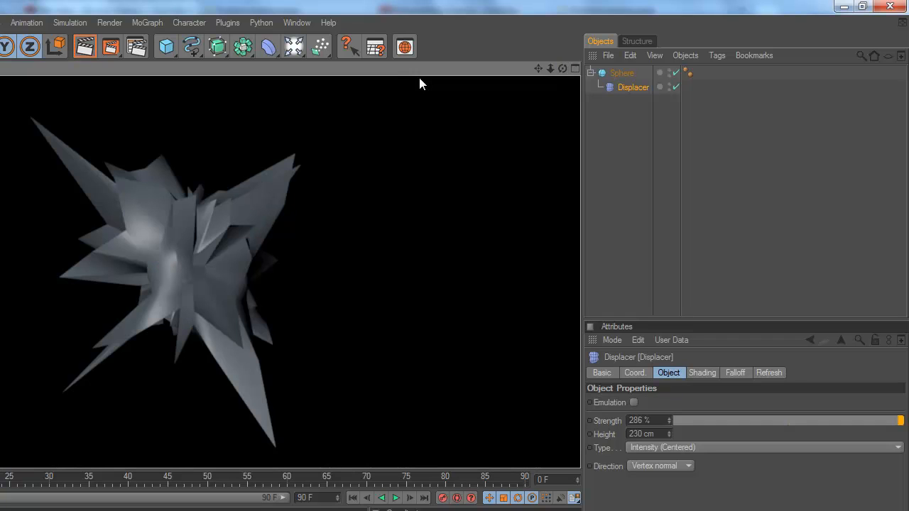
drag(562, 69, 342, 305)
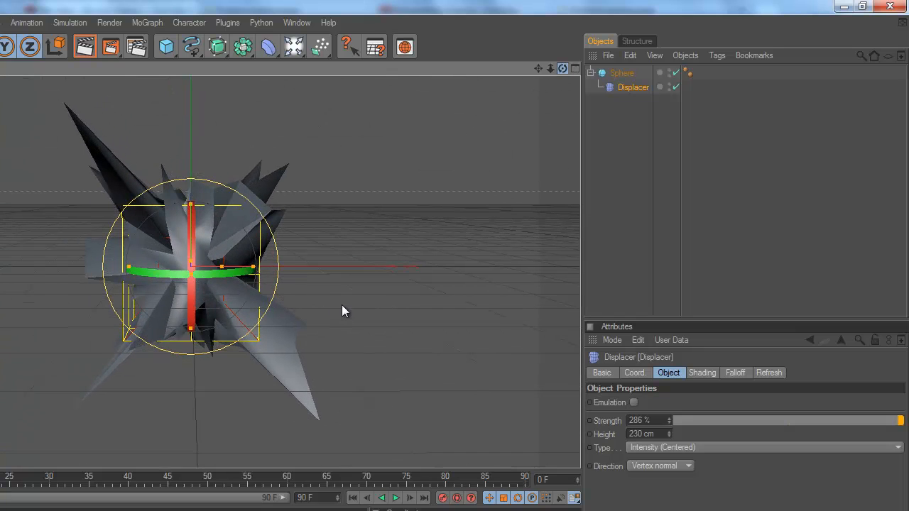
- Add a HyperNURBS object and nest the displaced sphere under it to smooth the spikes
click(217, 47)
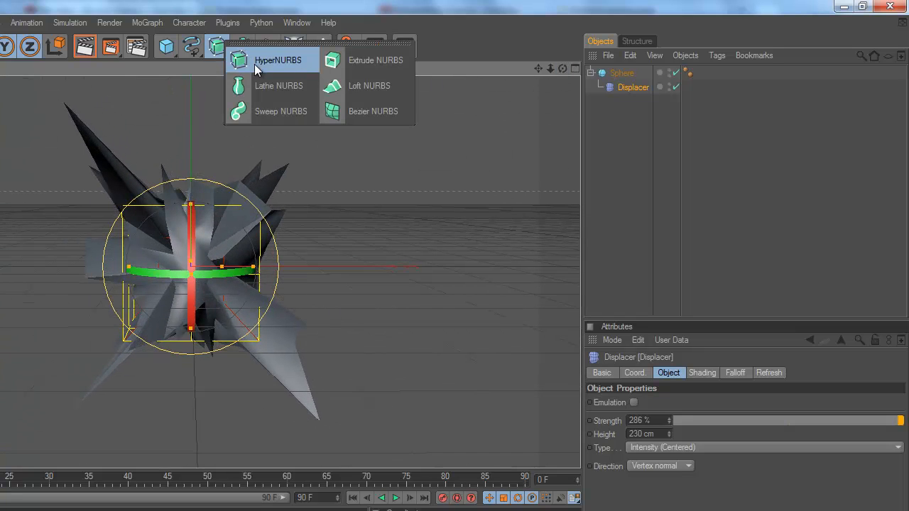
click(196, 2)
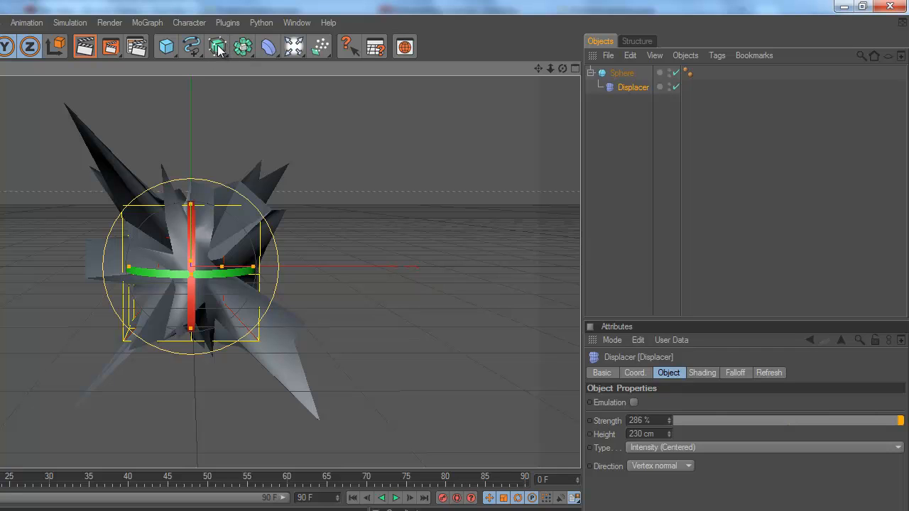
click(219, 48)
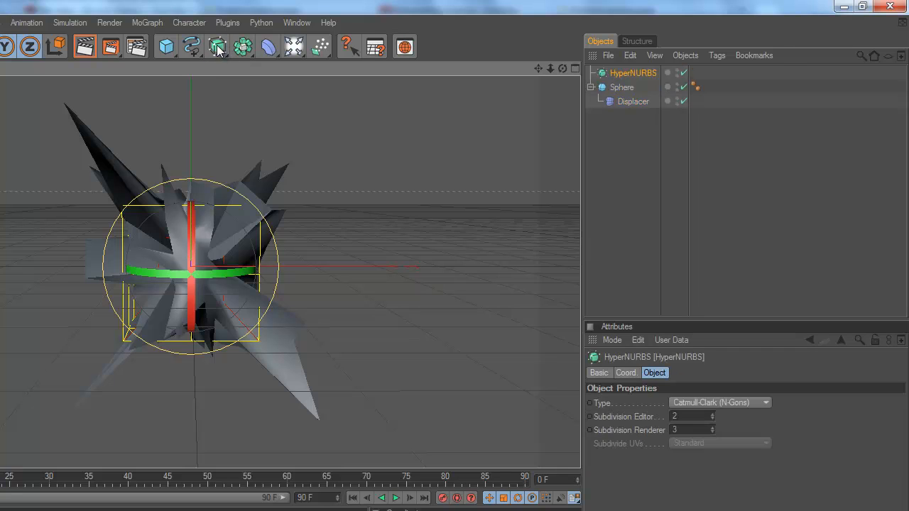
click(629, 171)
click(622, 88)
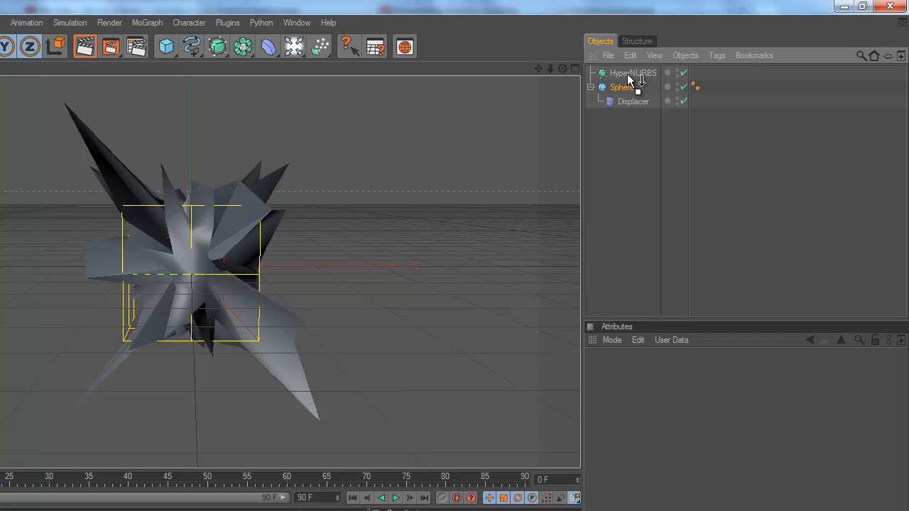
drag(627, 74, 628, 72)
click(632, 142)
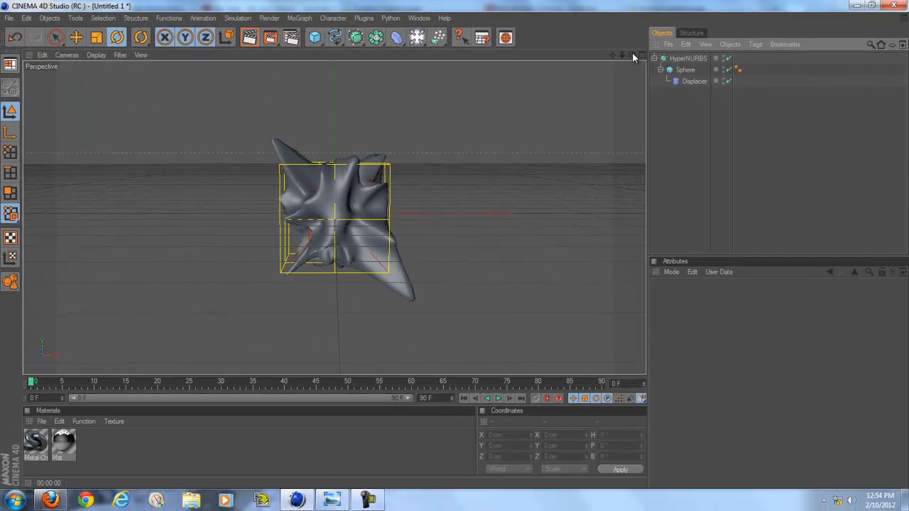
- Apply the Metal-Chrome2 material to the sphere and preview-render it
drag(632, 54, 446, 256)
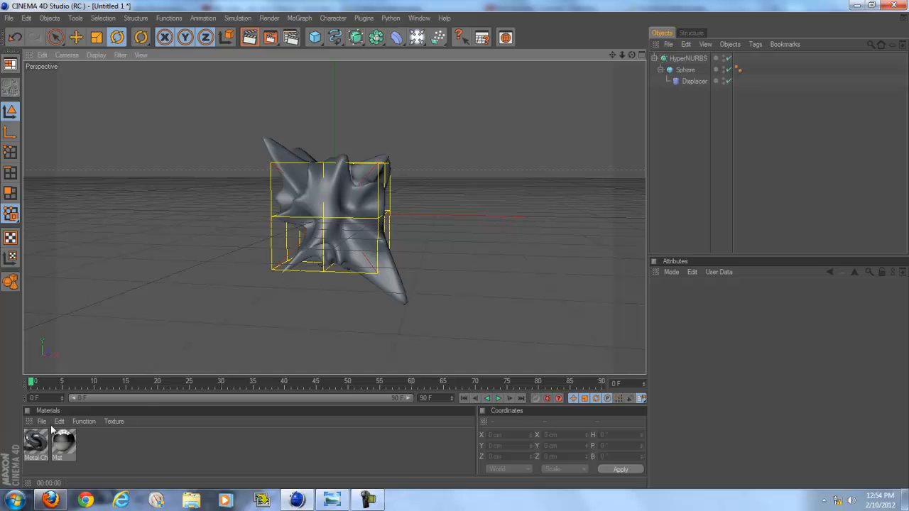
drag(36, 442, 321, 206)
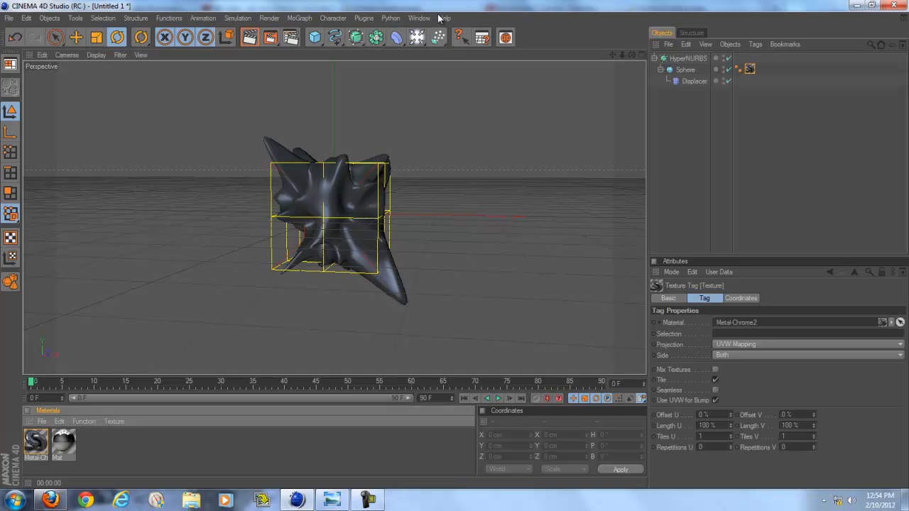
click(250, 37)
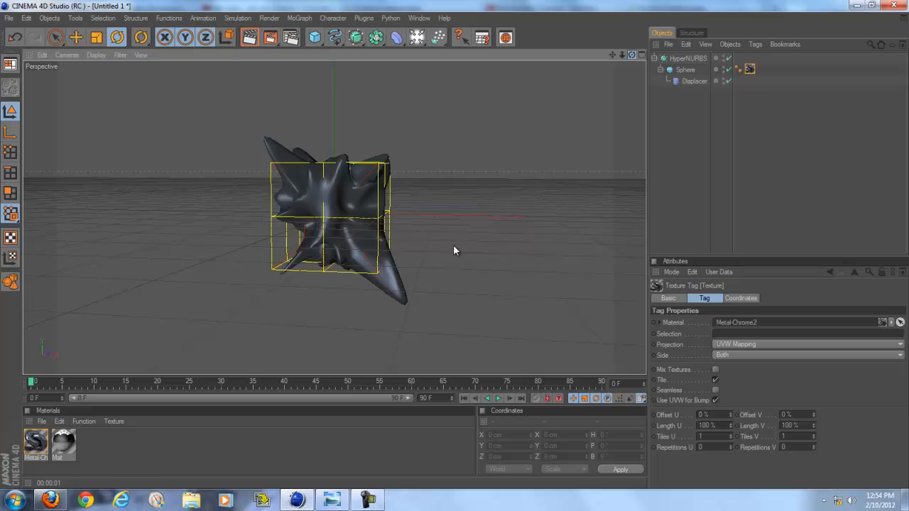
- Add a Sky object to the scene
mouse_move(453, 244)
alt+mouse_down()
mouse_move(455, 197)
mouse_move(445, 209)
mouse_move(453, 244)
alt+mouse_up()
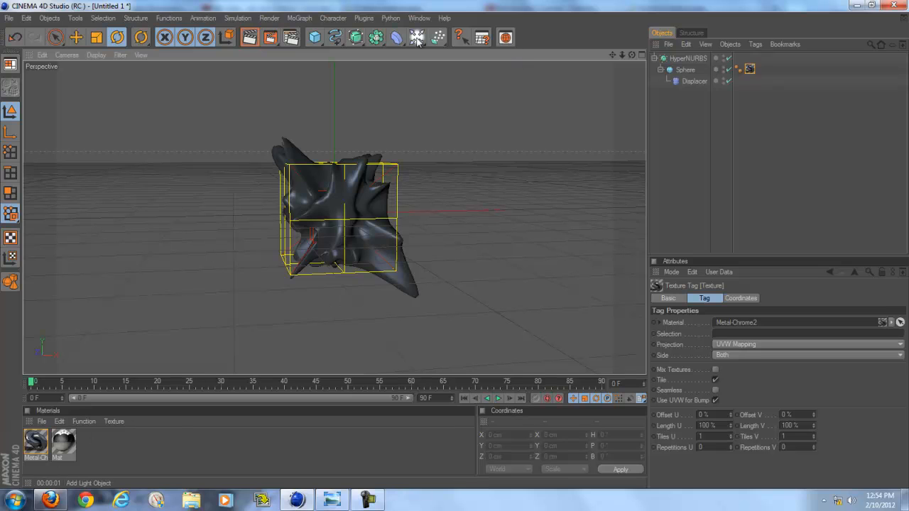
drag(417, 37, 475, 150)
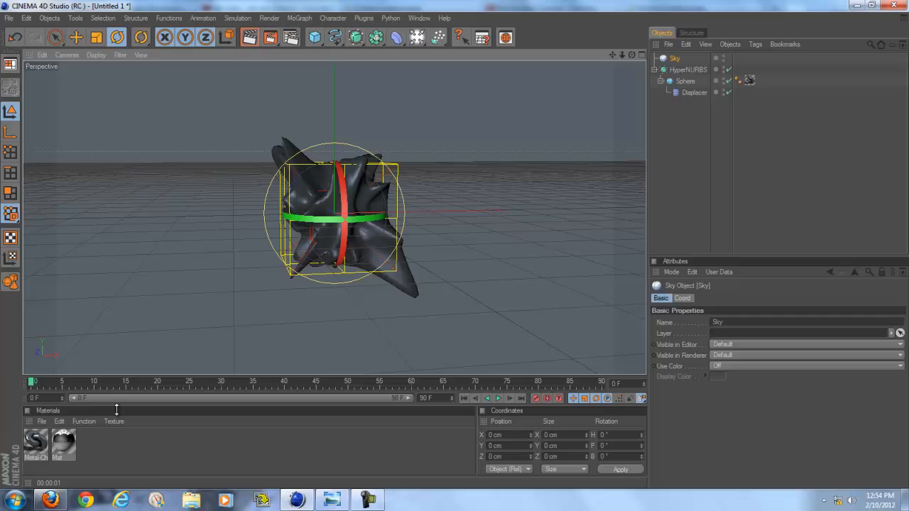
- Apply the Mat material to the Sky object and add a Compositing tag to it
drag(675, 62, 675, 61)
right_click(675, 62)
mouse_move(713, 64)
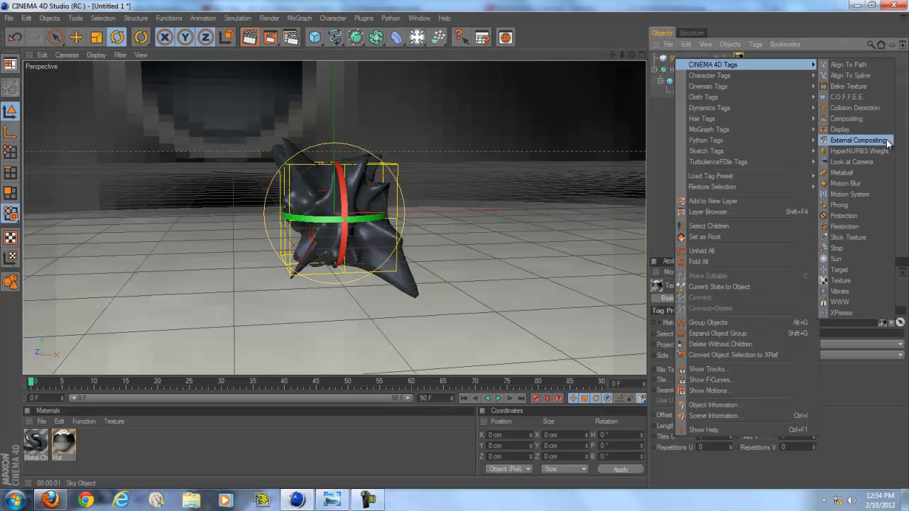
click(847, 119)
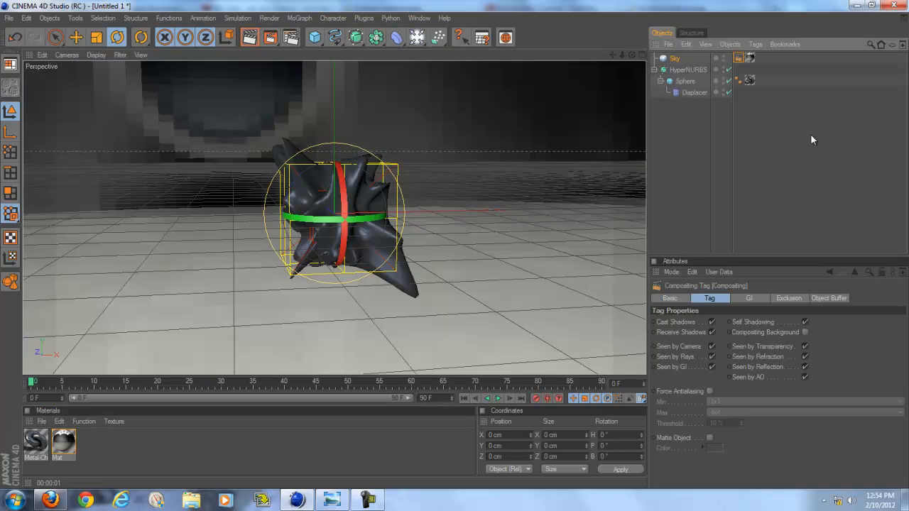
- Turn off Seen by Camera in the Sky's Compositing tag and preview-render the scene
click(711, 347)
click(695, 156)
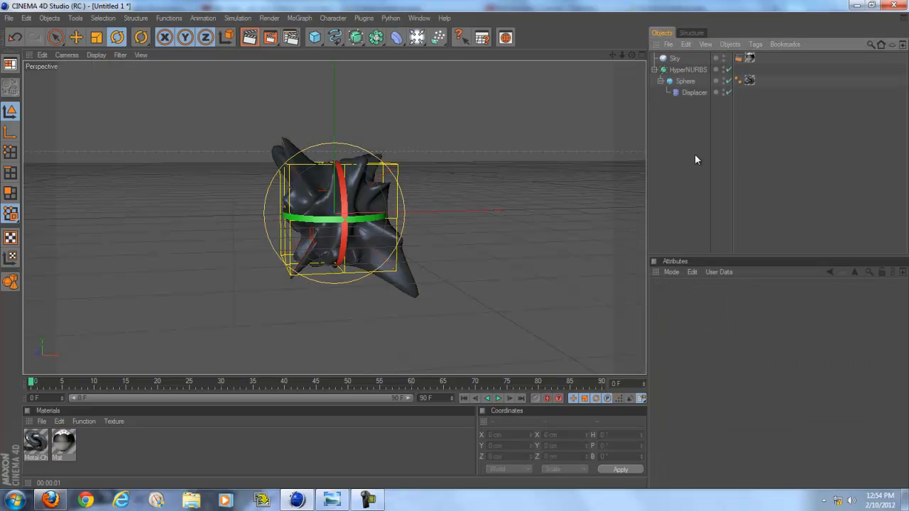
click(250, 37)
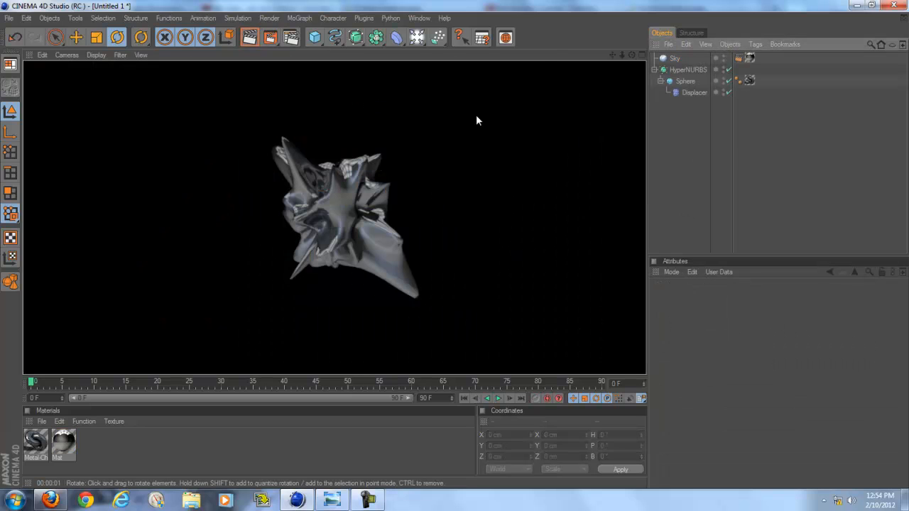
click(456, 245)
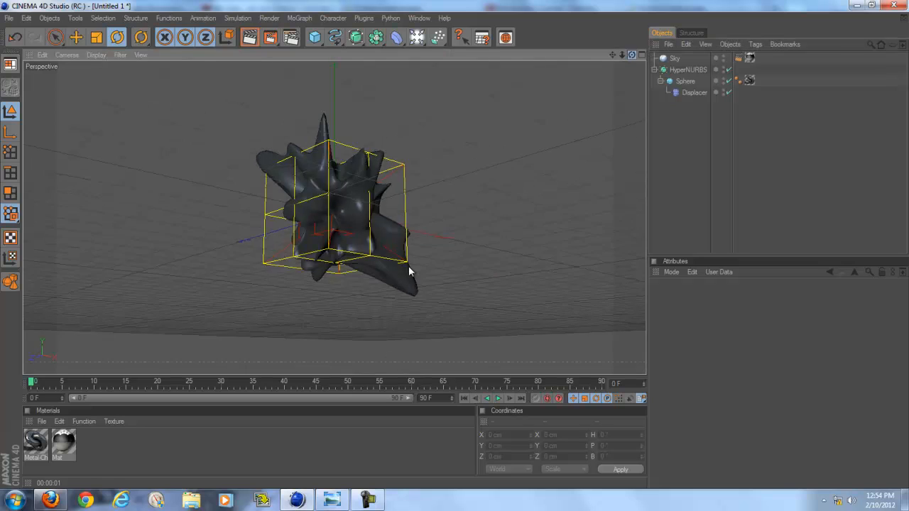
- Delete the Sky object from the scene
alt+drag(410, 270, 458, 249)
key(Delete)
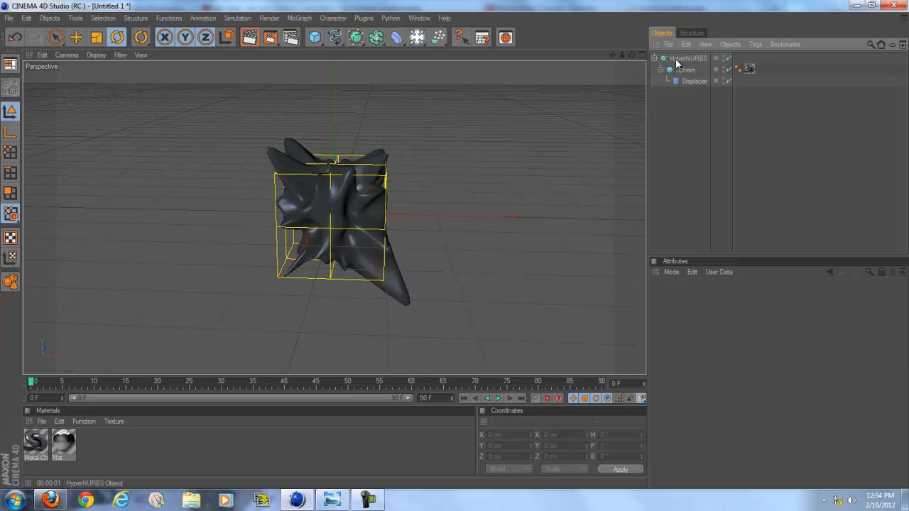
- Look through the Displacer's shading, falloff and coordinate settings and set its strength to 287%
click(693, 81)
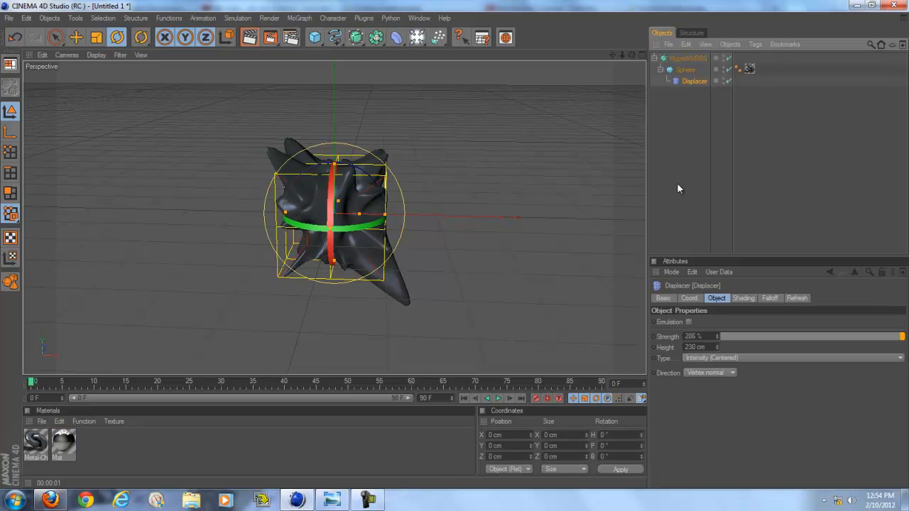
click(743, 299)
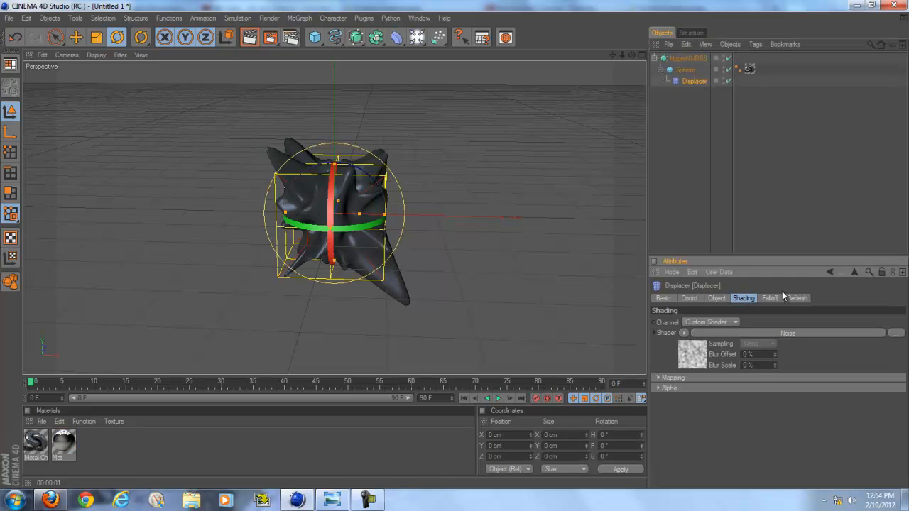
click(770, 297)
click(692, 298)
click(716, 299)
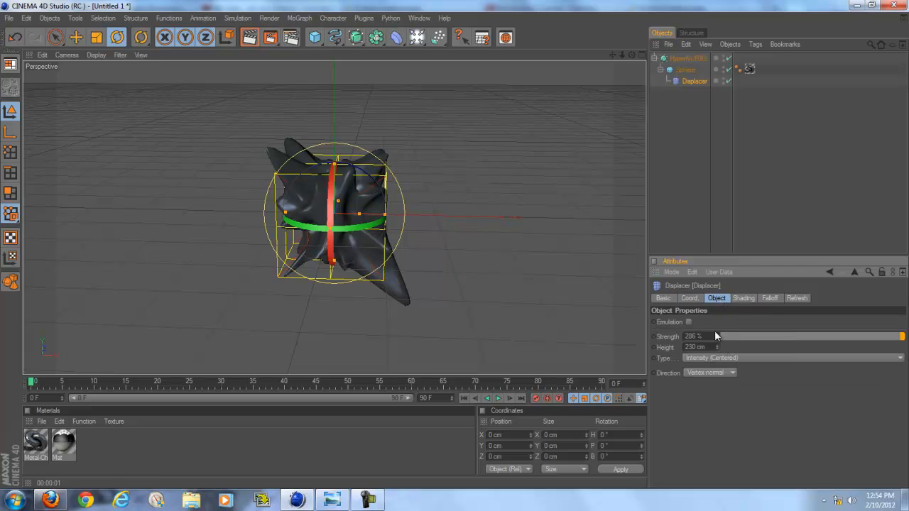
- Try rotating the Displacer and moving it up along Y to reshape the spikes, undoing each attempt
drag(361, 191, 411, 271)
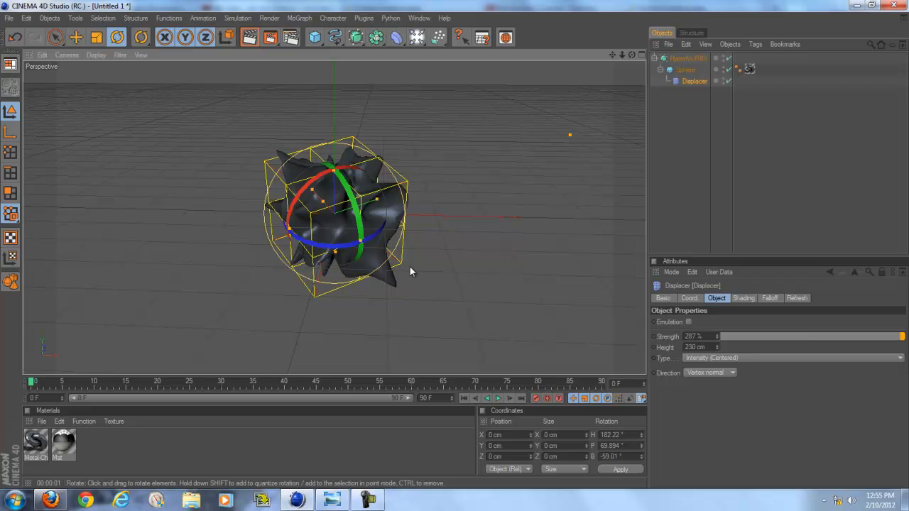
key(ctrl+z)
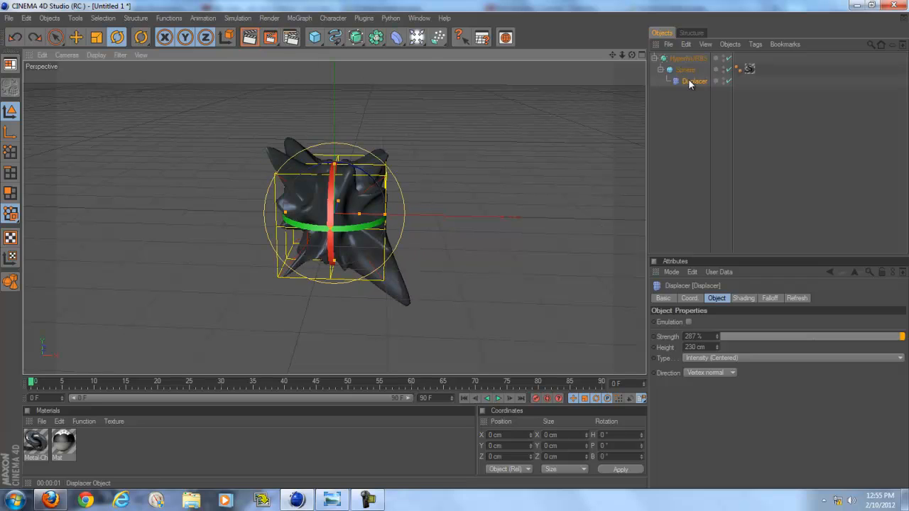
click(96, 37)
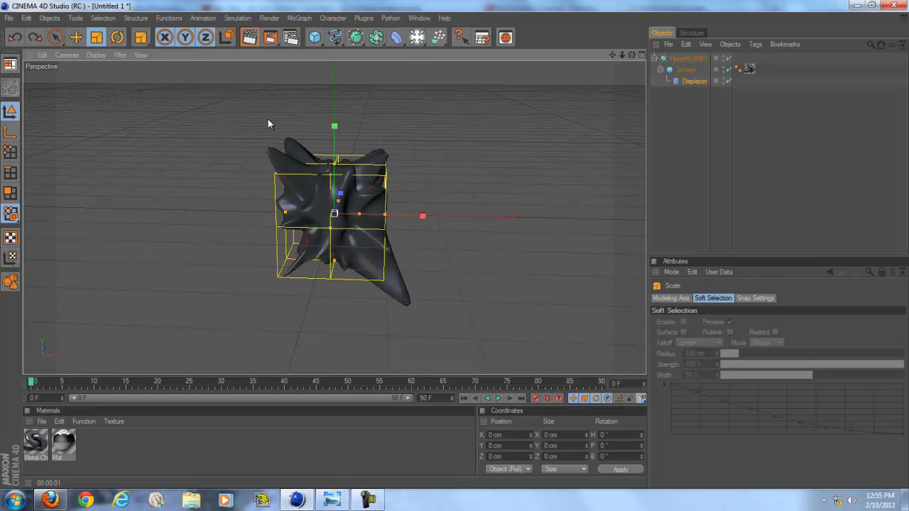
click(76, 37)
drag(335, 171, 457, 250)
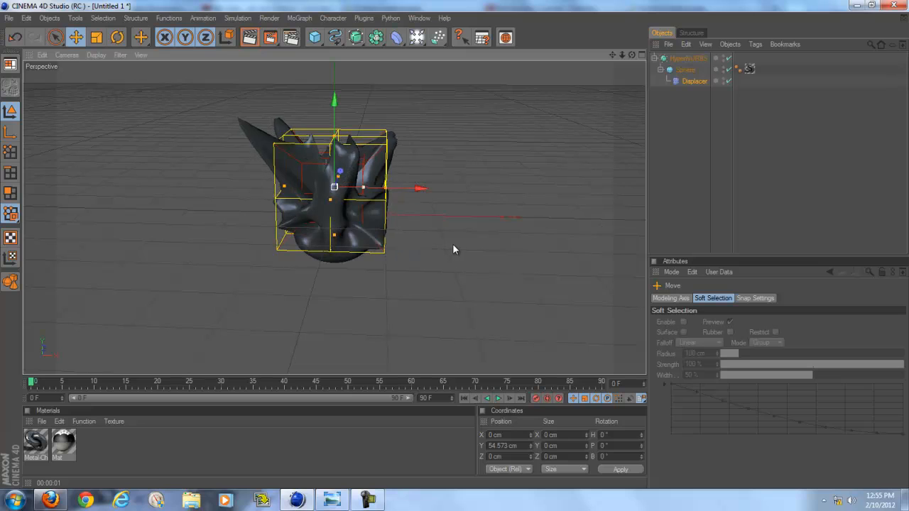
key(ctrl+z)
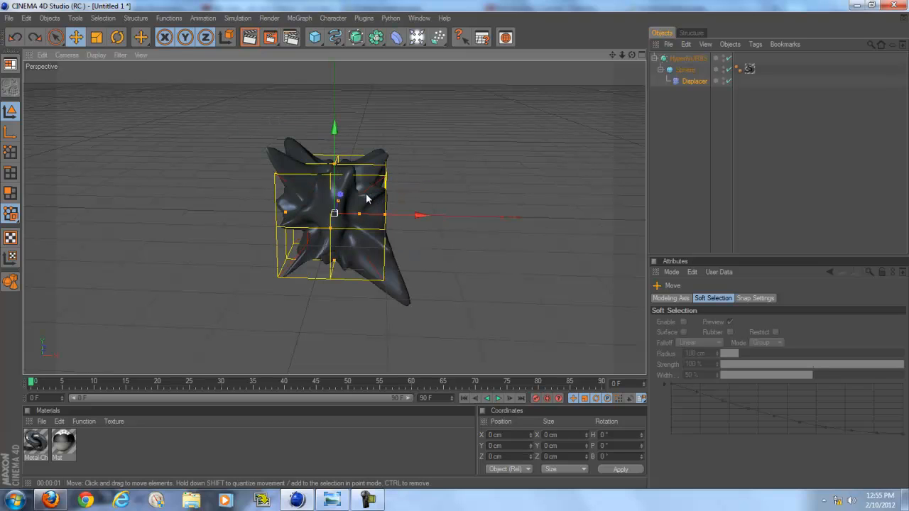
- Try reducing the sphere's segments to 21 and undo the change
key(ctrl+z)
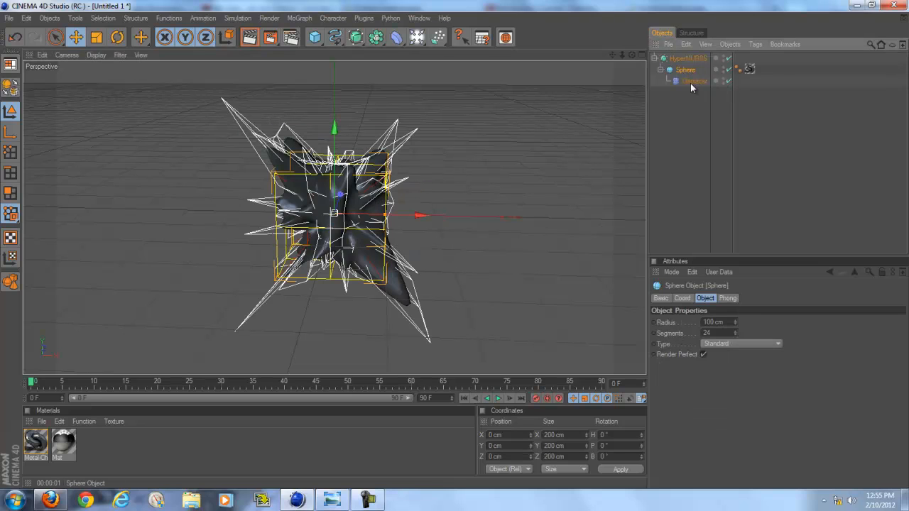
click(690, 84)
key(ctrl+z)
drag(632, 57, 454, 249)
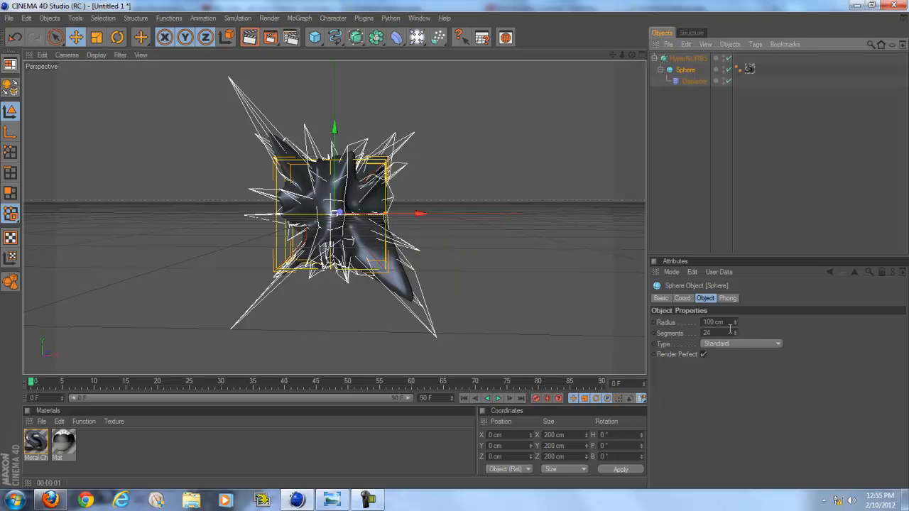
drag(736, 335, 736, 336)
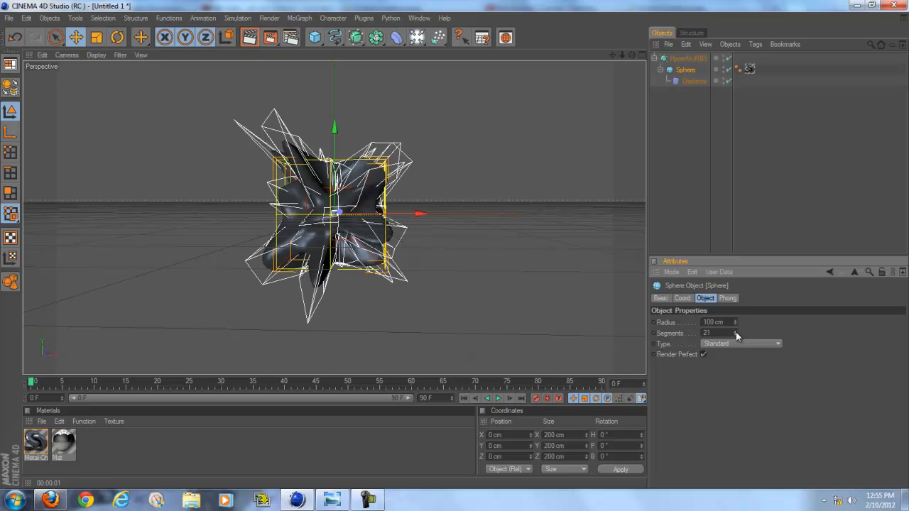
key(ctrl+z)
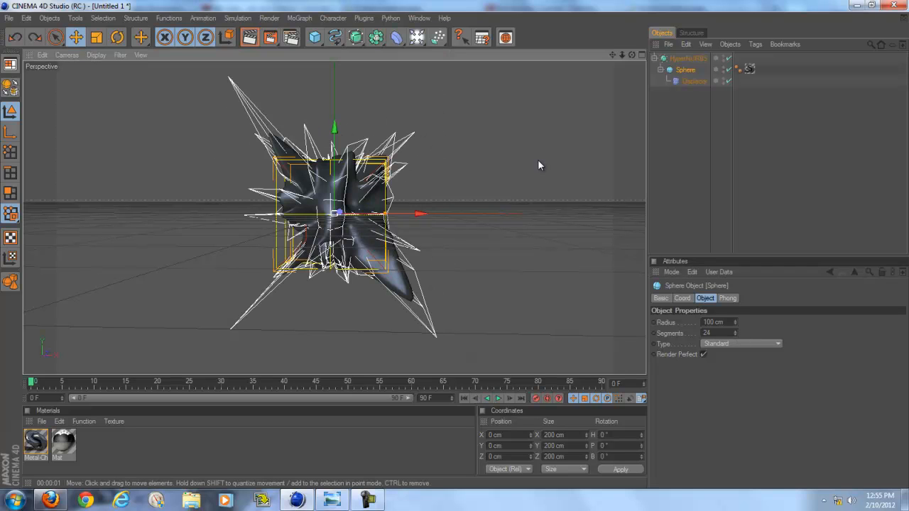
- Preview-render the shape, then try a different sphere radius and undo it
click(249, 37)
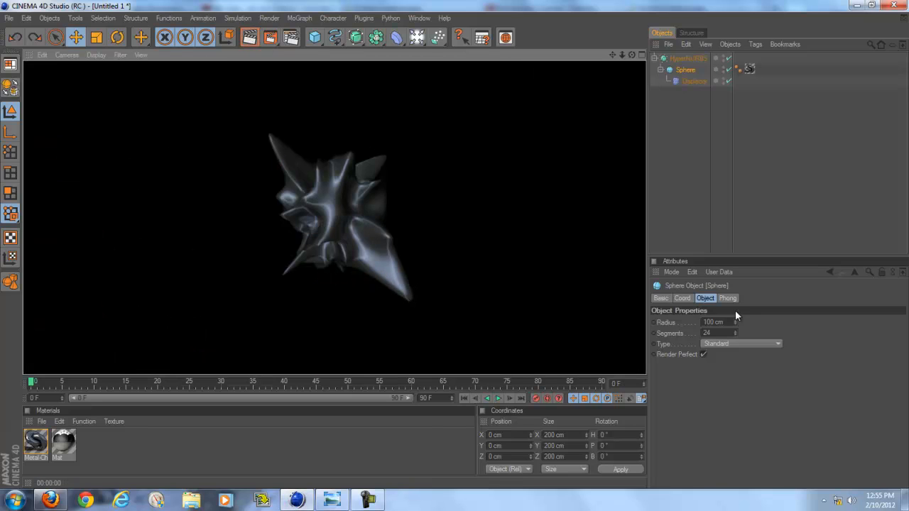
mouse_move(734, 324)
mouse_down()
mouse_move(733, 315)
mouse_move(733, 333)
mouse_up()
key(ctrl+z)
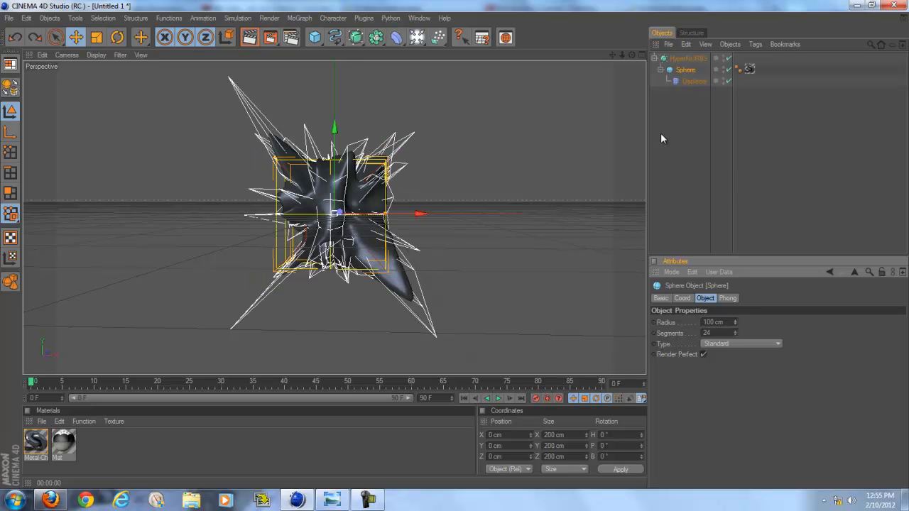
- Examine the Displacer's shading, falloff, refresh and object settings
click(688, 73)
click(689, 80)
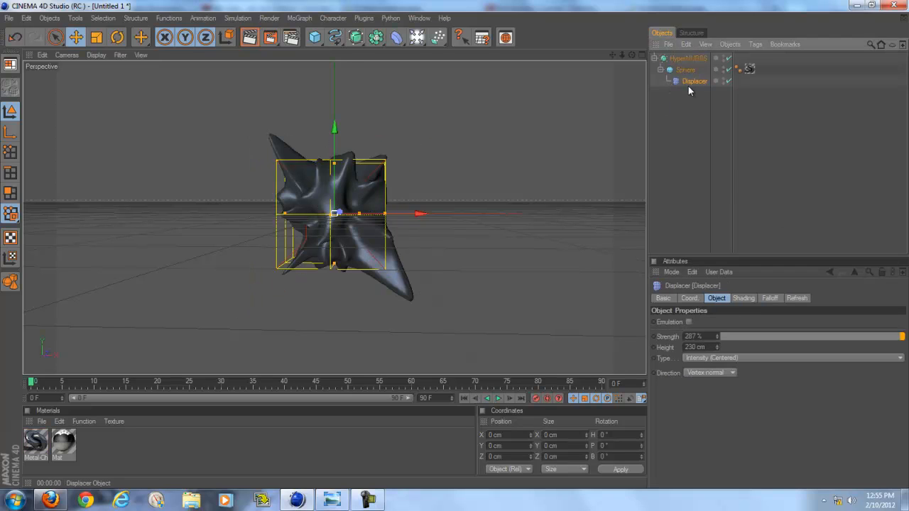
click(741, 299)
click(770, 299)
click(798, 298)
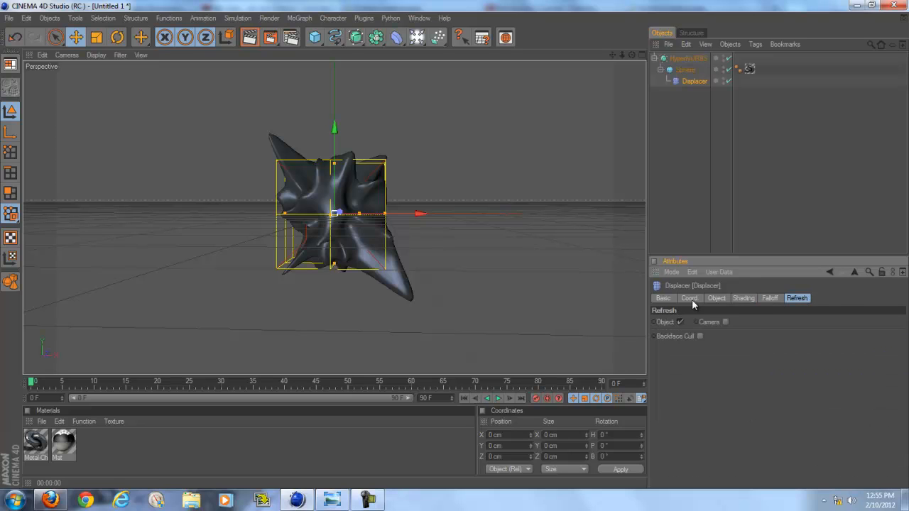
click(715, 298)
click(685, 198)
click(695, 82)
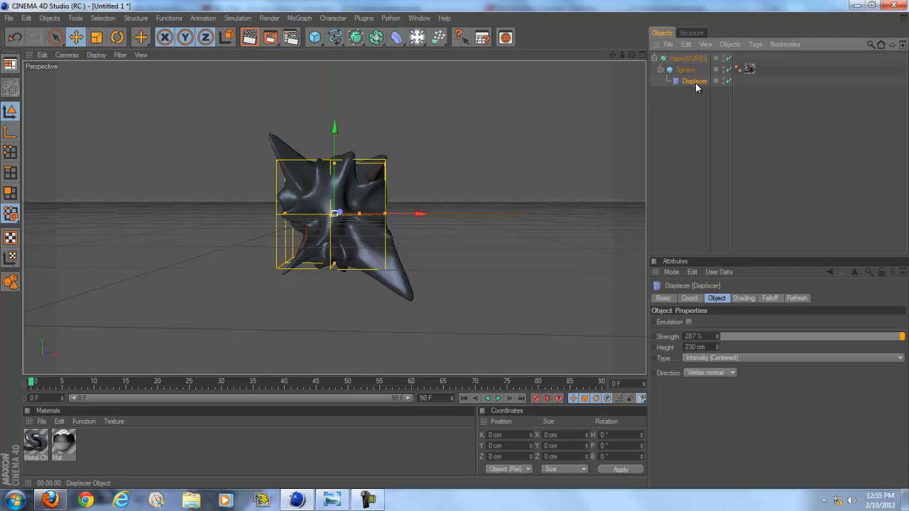
- Activate the Rotate tool for the Displacer and record its keyframe at frame 0
key(ctrl+a)
click(691, 84)
click(118, 38)
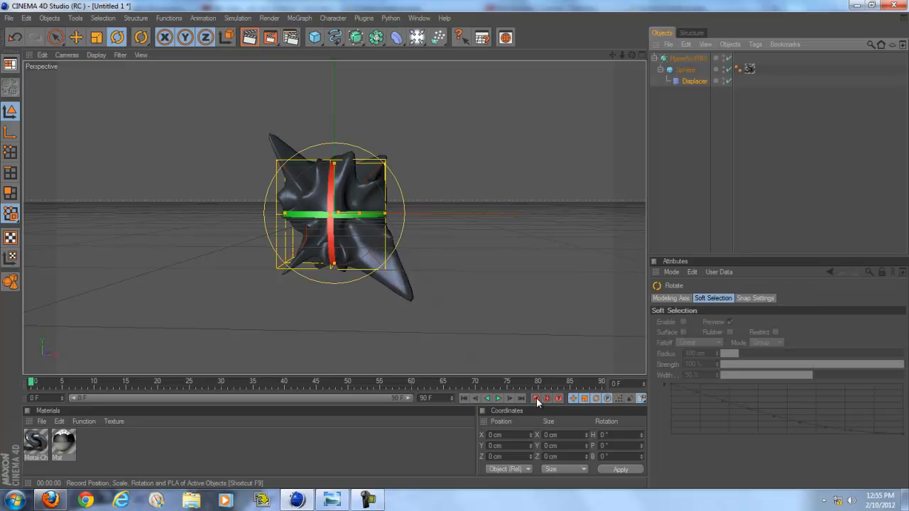
- At frame 90, rotate the Displacer to about H 8.4°, P -48.3°, B 299.2° and record a keyframe
drag(32, 383, 645, 395)
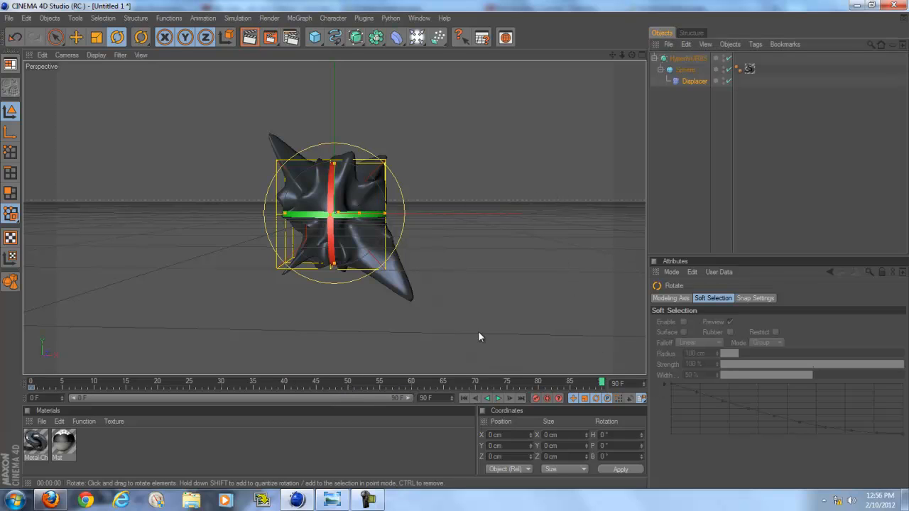
drag(350, 183, 325, 317)
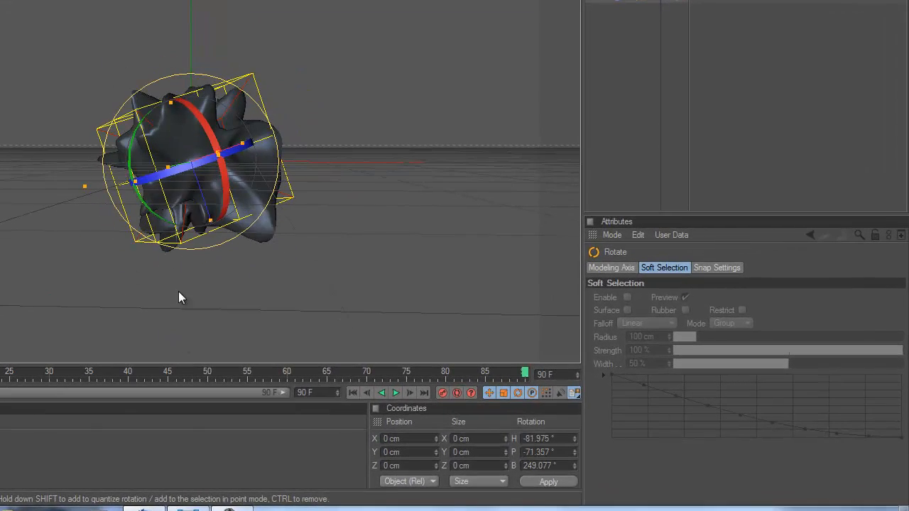
drag(164, 138, 426, 326)
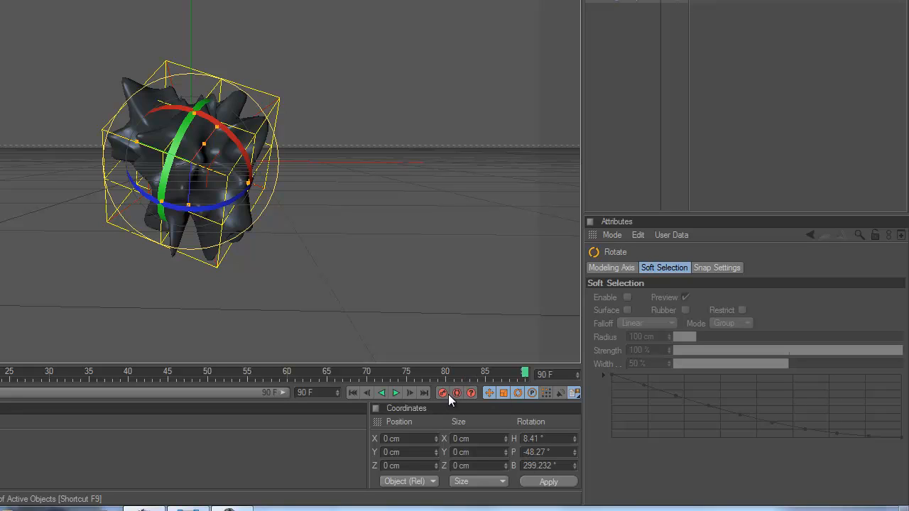
- Play the spike animation from the start, stop at frame 77 and preview-render that frame
click(353, 395)
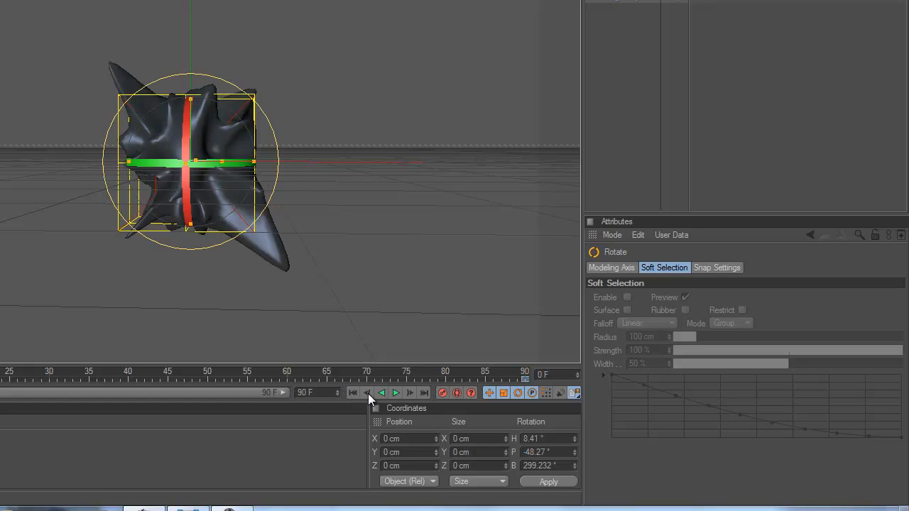
click(397, 390)
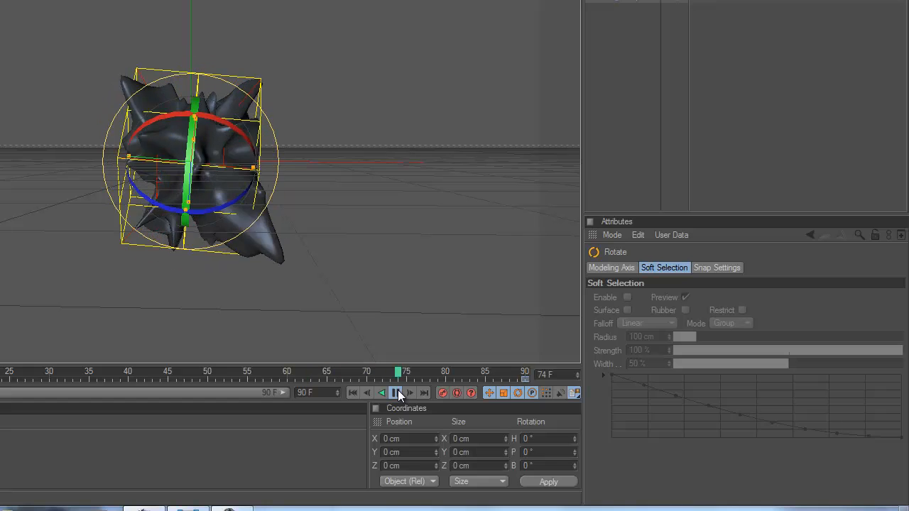
click(398, 390)
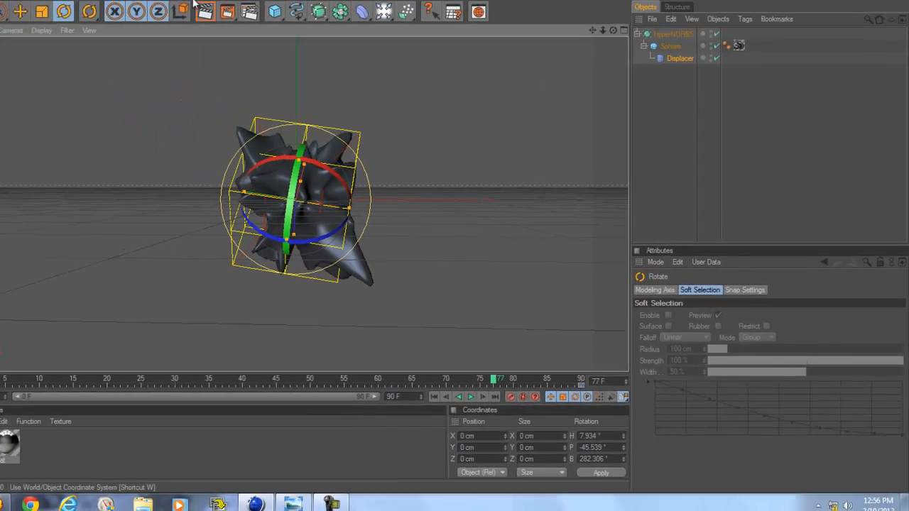
key(ctrl+r)
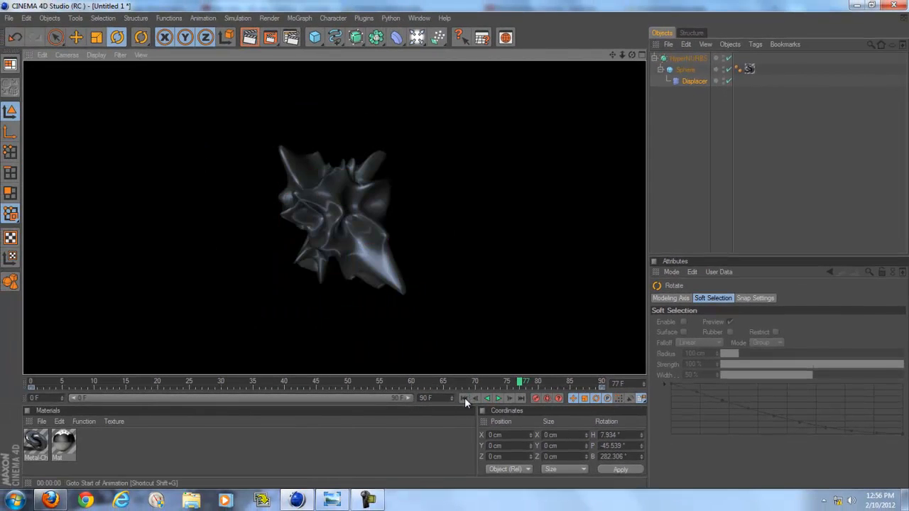
- Return to frame 90, rotate the Displacer to about H -60.4°, P 50°, B 361.2° and record the keyframe again
click(465, 397)
drag(33, 383, 760, 390)
mouse_move(345, 200)
mouse_down()
mouse_move(457, 241)
mouse_move(348, 195)
mouse_up()
click(339, 216)
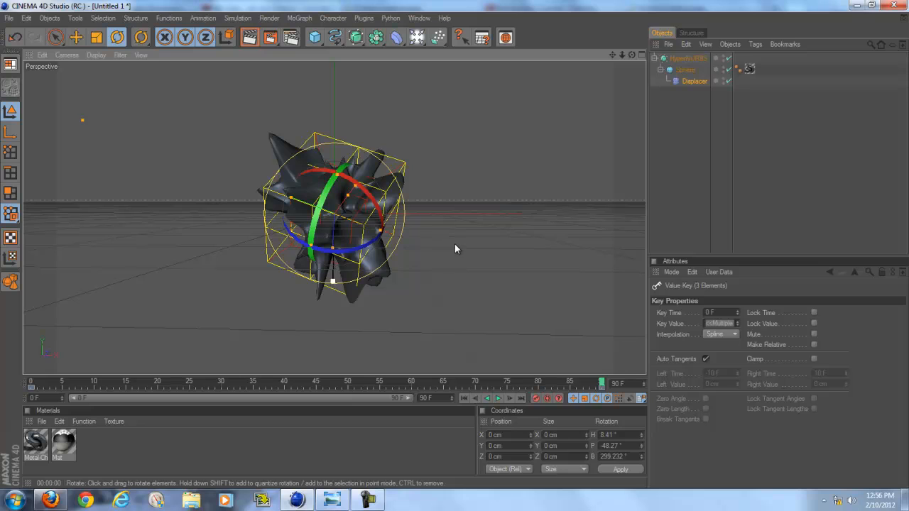
drag(319, 238, 314, 300)
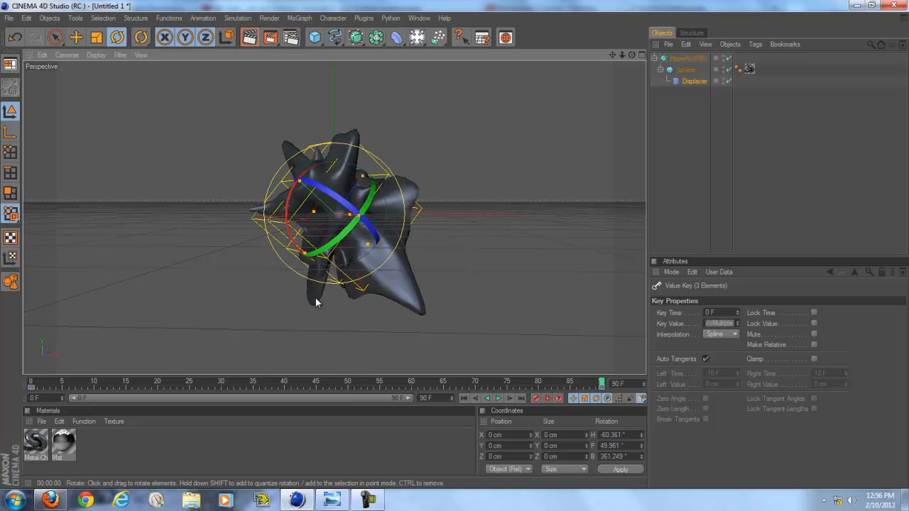
- Play the reworked spike animation from the start and stop it at frame 66
click(463, 399)
click(499, 399)
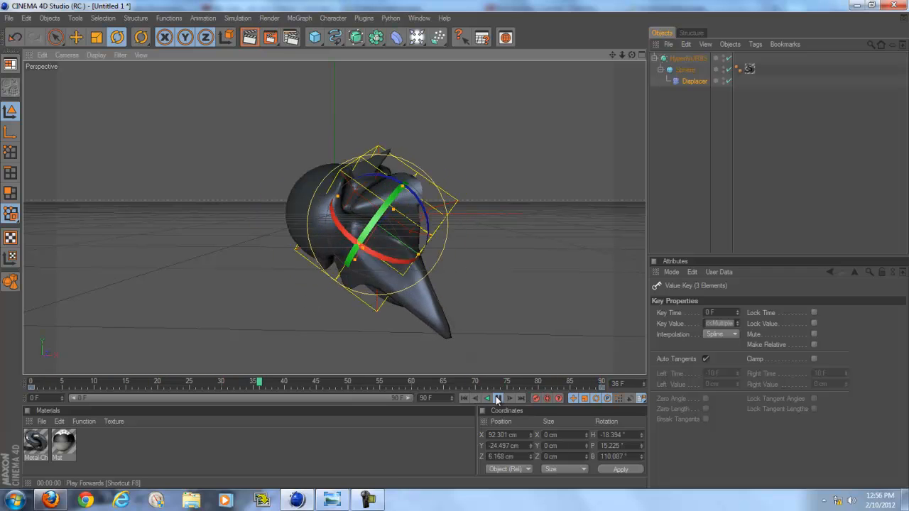
click(497, 399)
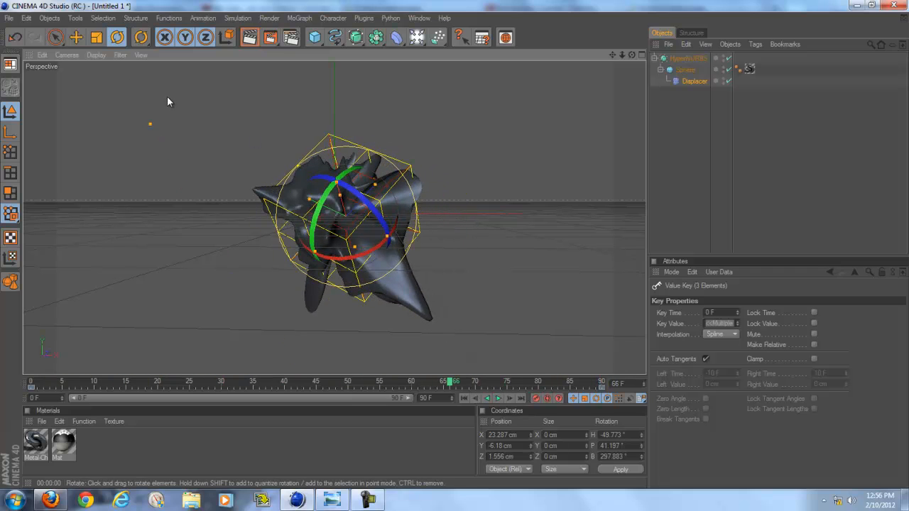
- Undo the latest position and rotation changes to the Displacer, including its reworked end keyframe
drag(150, 124, 314, 202)
key(ctrl+z)
key(ctrl+z)
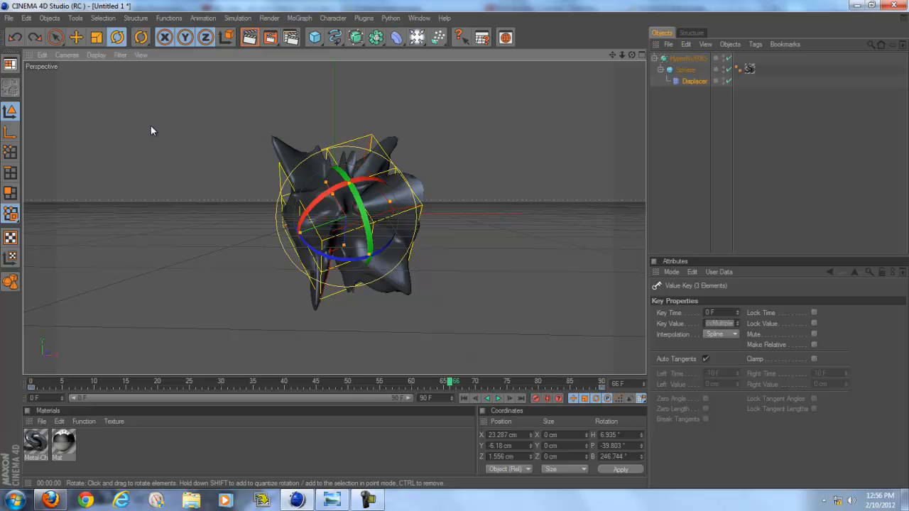
key(ctrl+z)
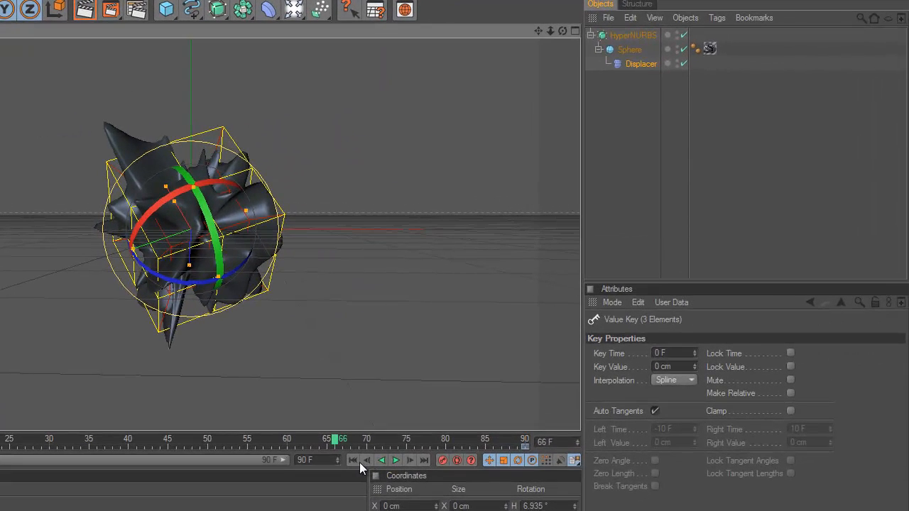
- Return to frame 0, select the Sphere and turn on automatic keyframing
click(354, 459)
click(636, 63)
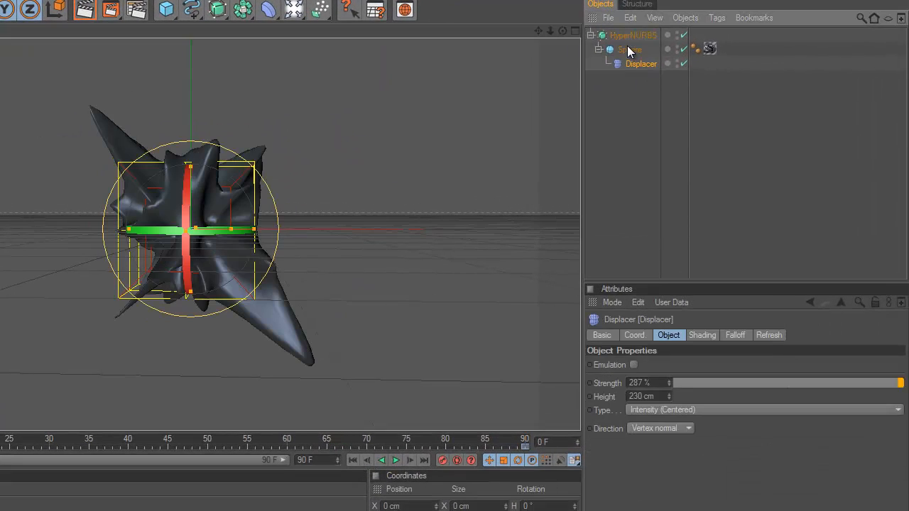
click(630, 50)
click(631, 49)
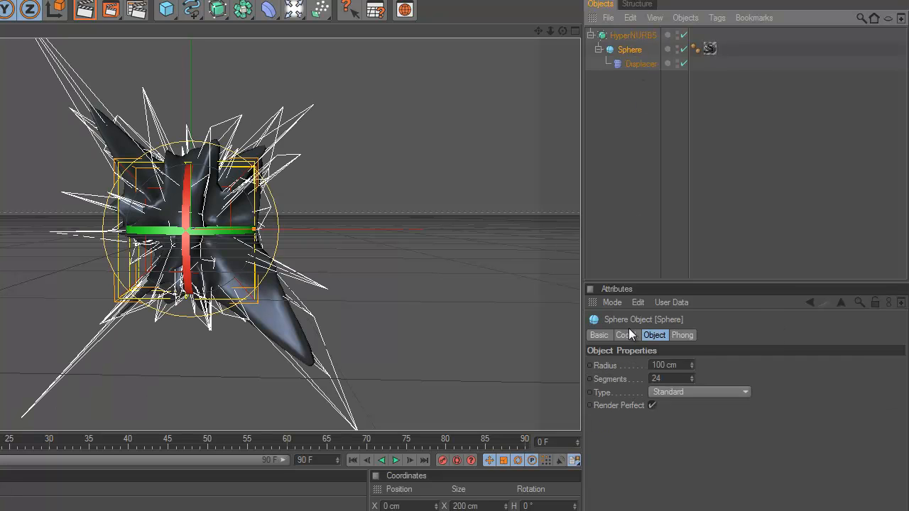
click(457, 460)
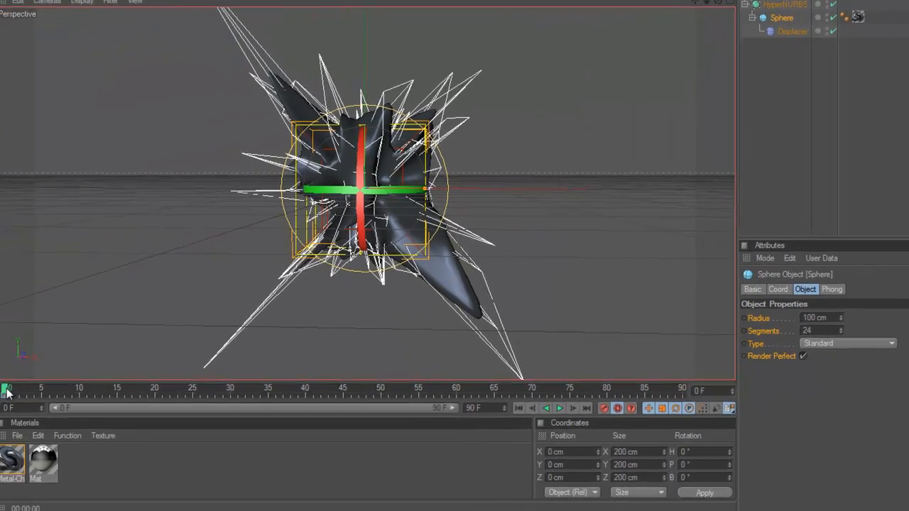
- At frame 90, try 43 segments on the Sphere, undo that, and set its radius to 177 cm
drag(7, 391, 763, 366)
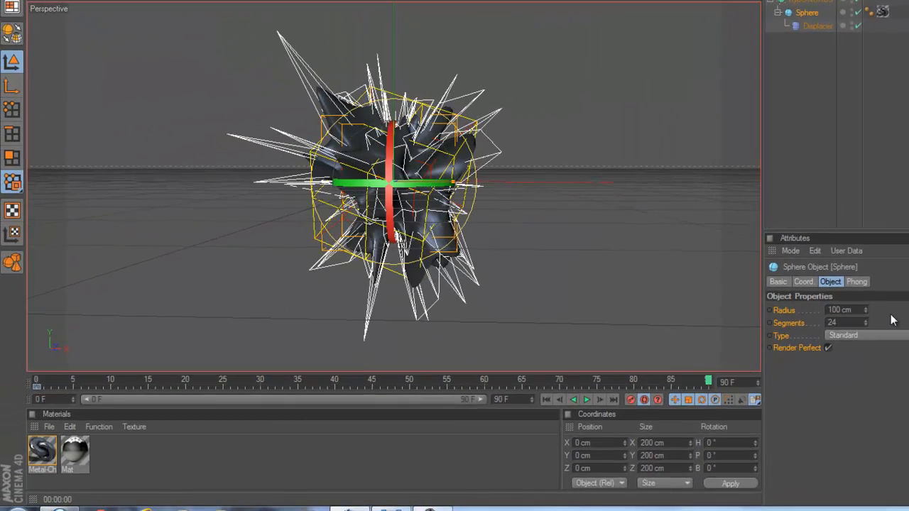
drag(867, 321, 867, 321)
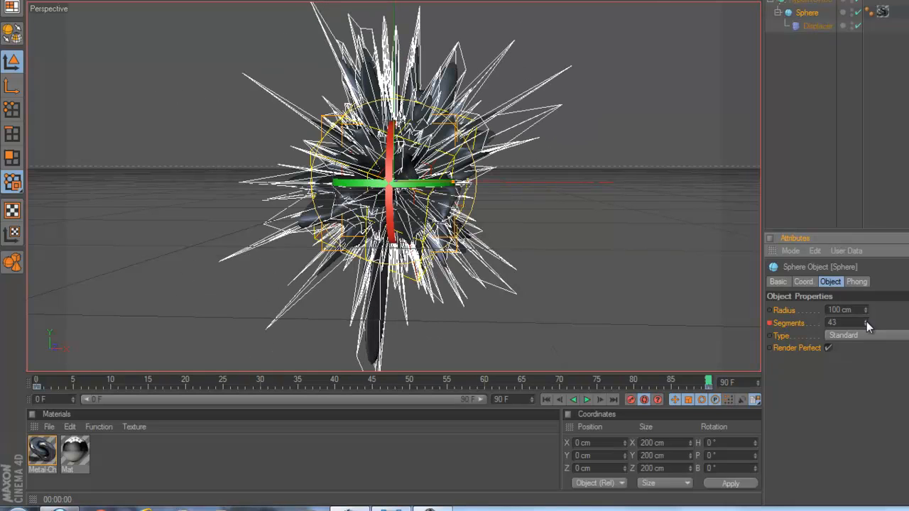
key(ctrl+z)
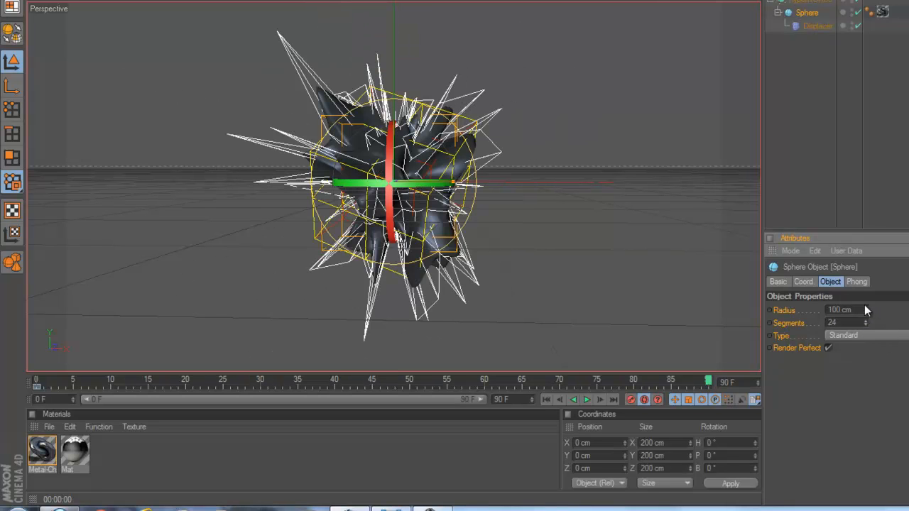
mouse_move(864, 307)
mouse_down()
mouse_move(867, 292)
mouse_move(865, 304)
mouse_up()
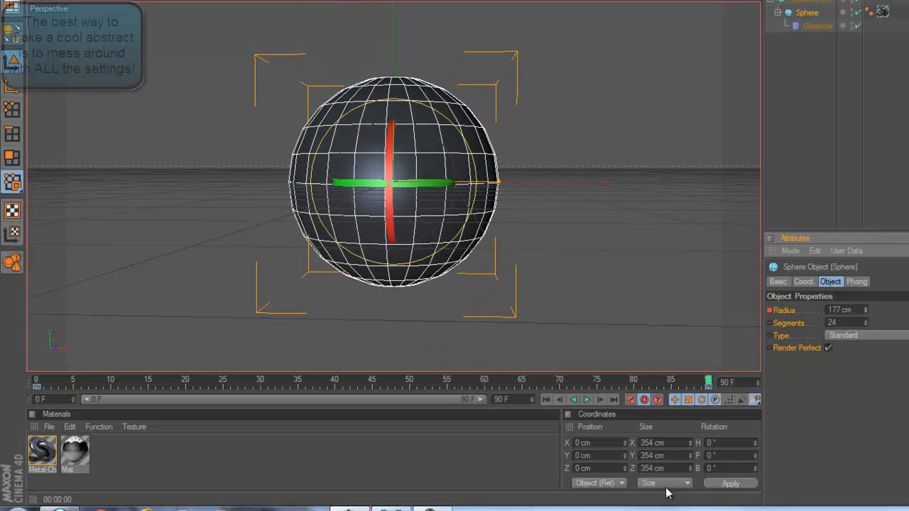
- Play the sphere's radius animation twice from the start, then return to frame 0
click(546, 400)
click(586, 400)
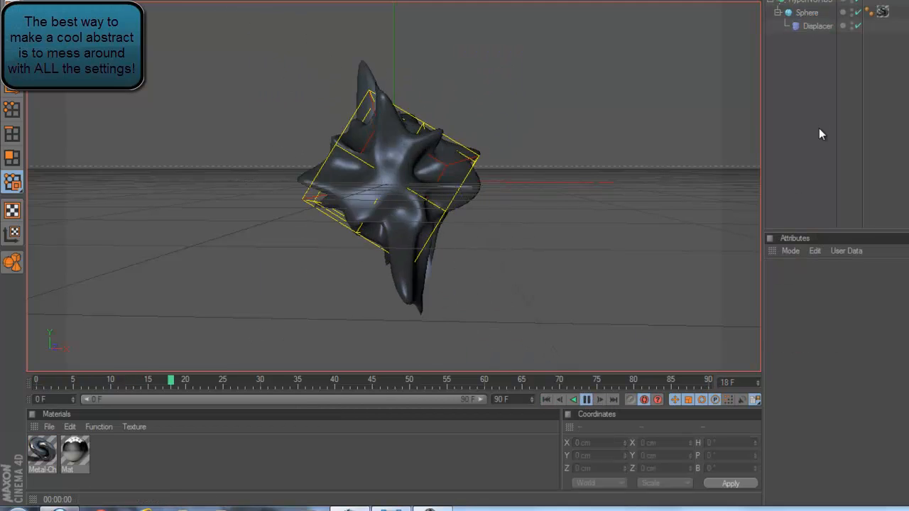
click(586, 400)
click(544, 400)
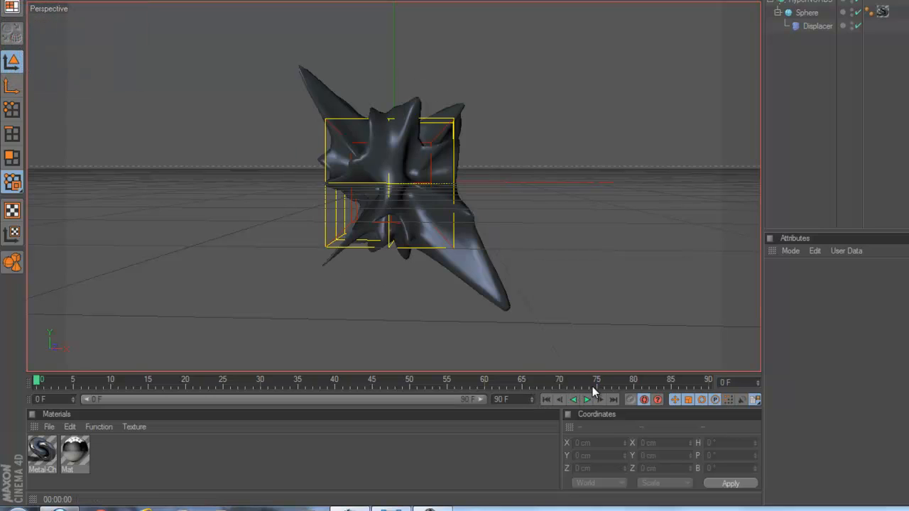
click(586, 400)
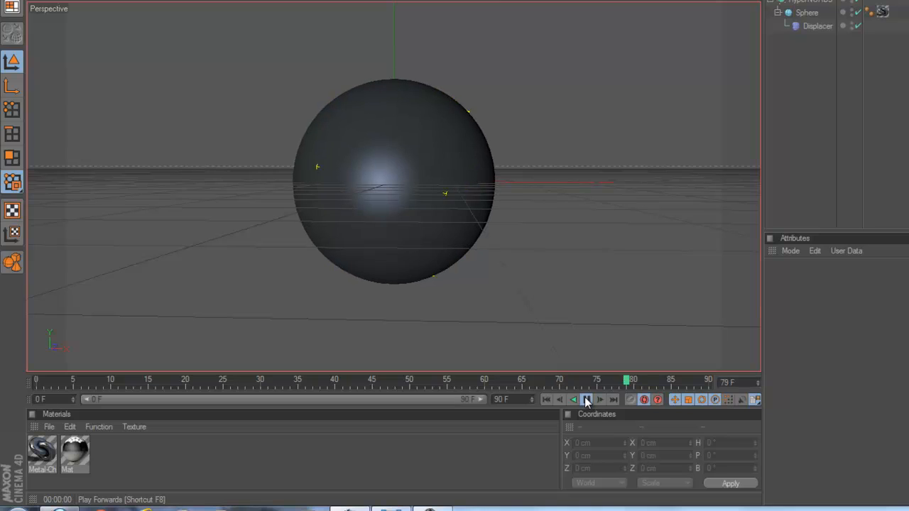
click(586, 400)
click(544, 398)
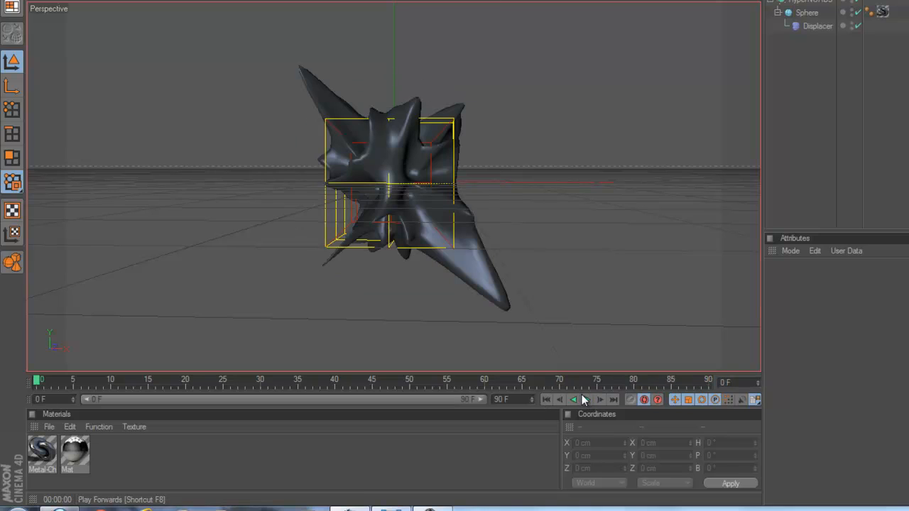